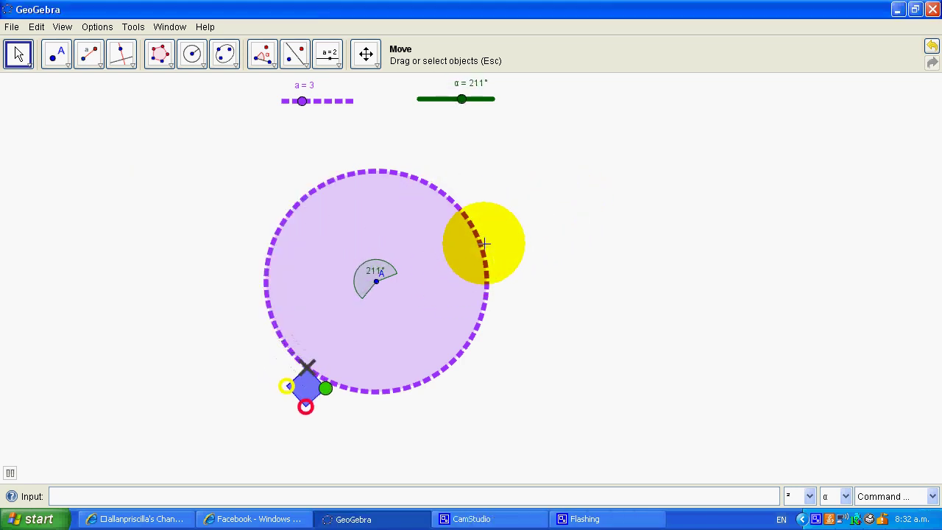
Set radius slider a to 4, pause the animation, and turn α to 68°.
mouse_move(301, 102)
mouse_down()
mouse_move(324, 102)
mouse_move(280, 105)
mouse_move(324, 105)
mouse_move(312, 103)
mouse_up()
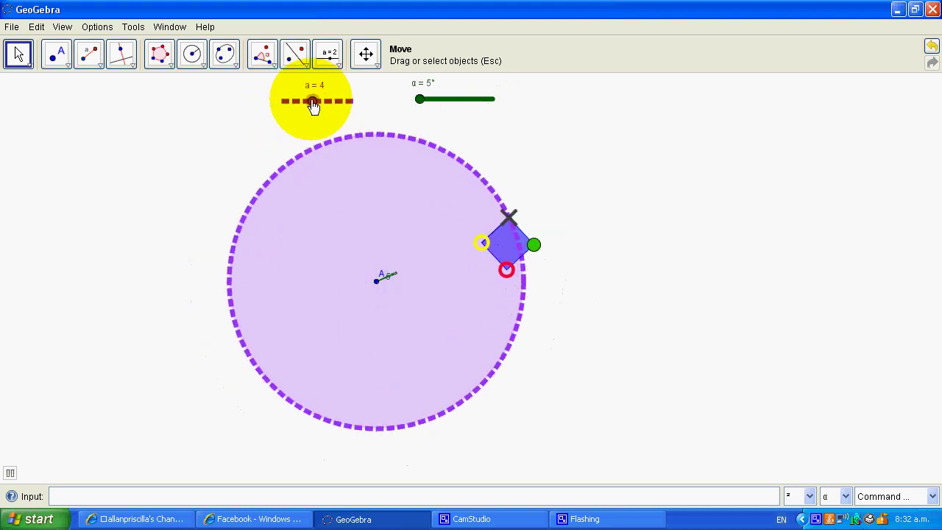
click(10, 474)
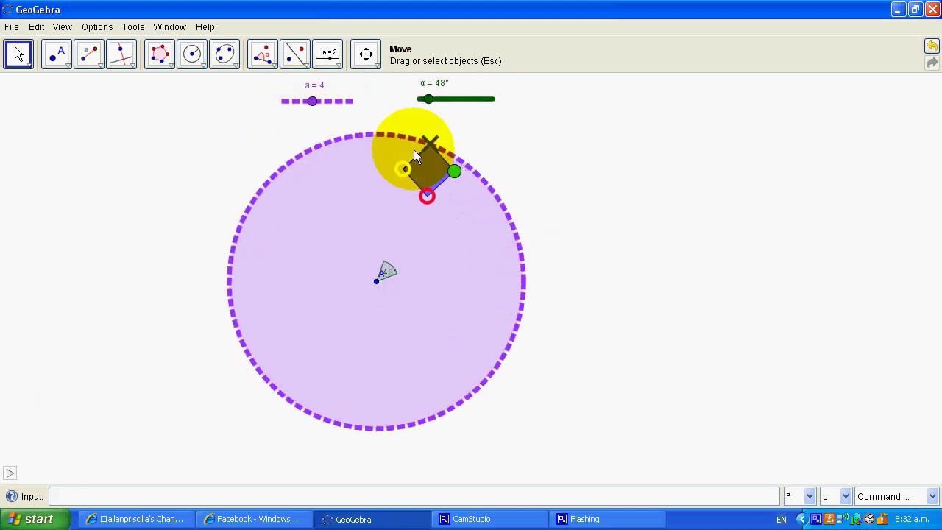
drag(428, 98, 432, 140)
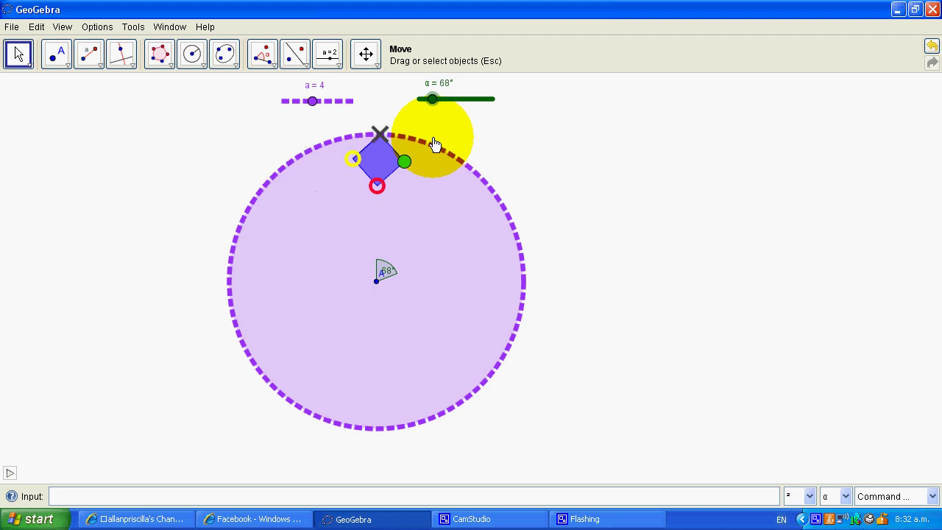
click(274, 65)
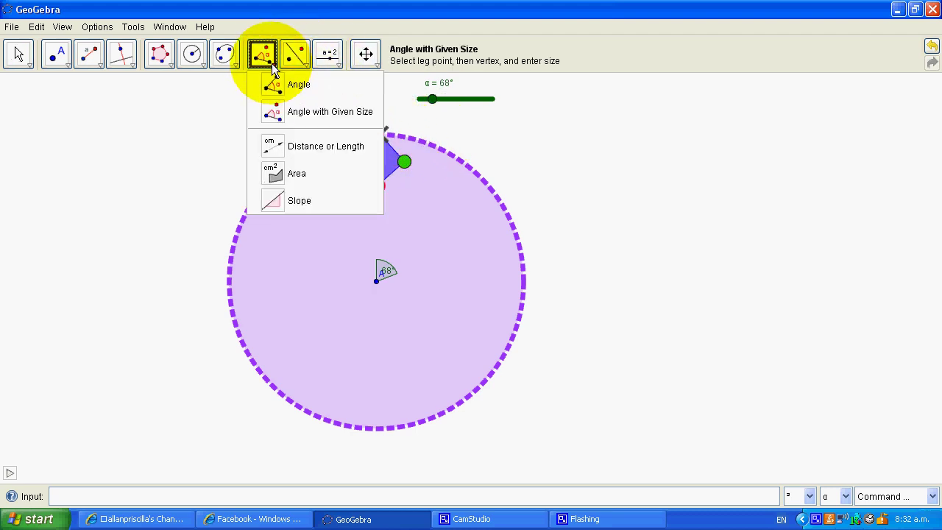
Create a 90° angle at centre A from the square's top vertex, producing B''.
click(313, 109)
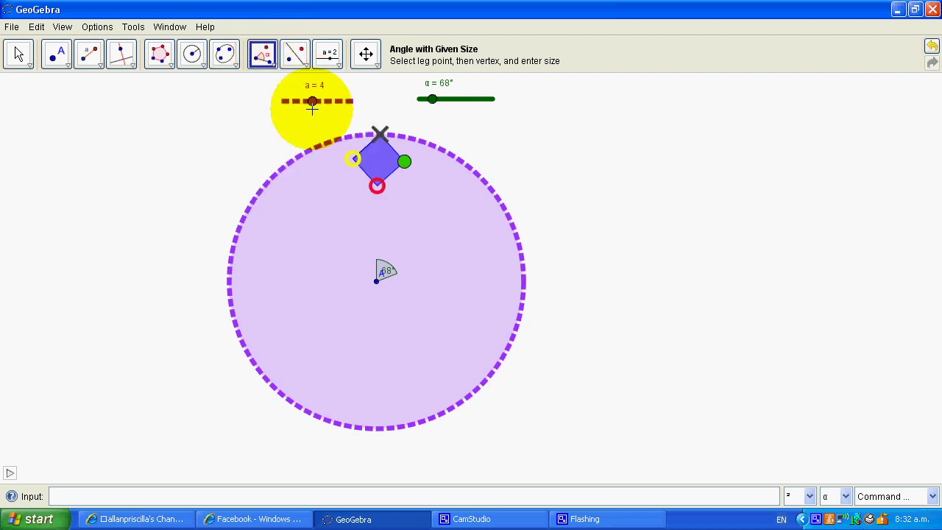
click(380, 134)
click(377, 280)
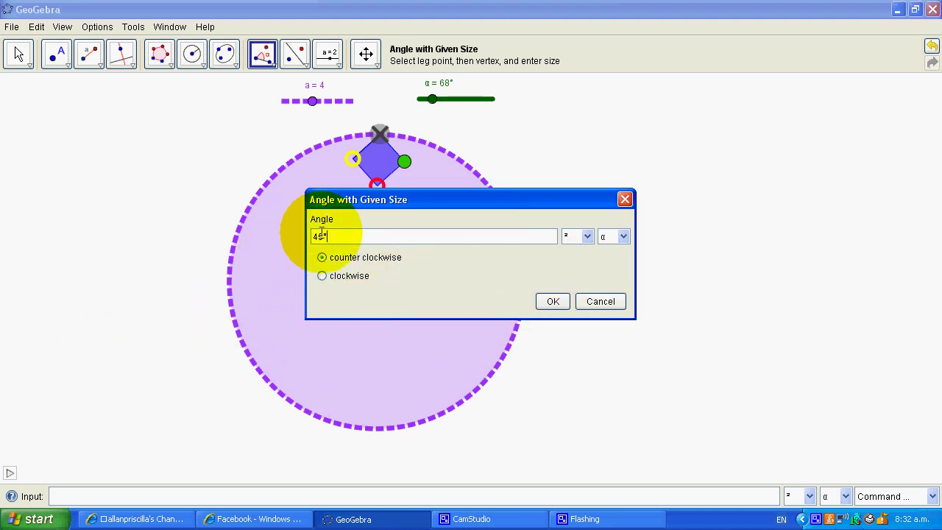
drag(322, 232, 302, 233)
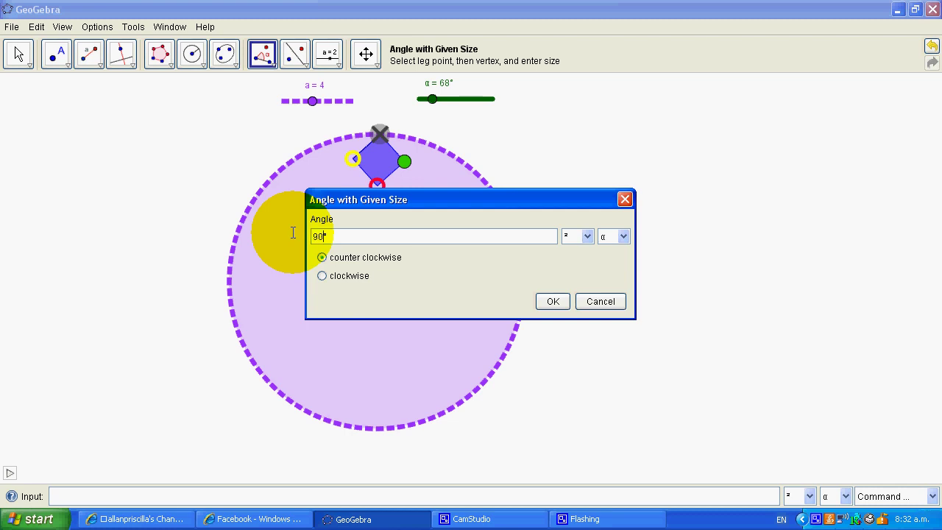
text(90)
click(553, 301)
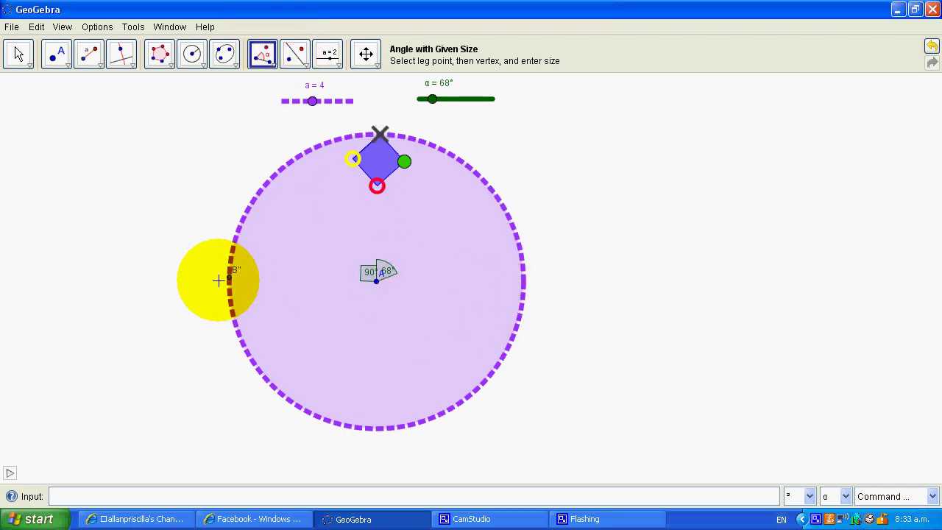
Add two more 90° angles at A from B'' and B''', creating B''' and A'.
click(229, 277)
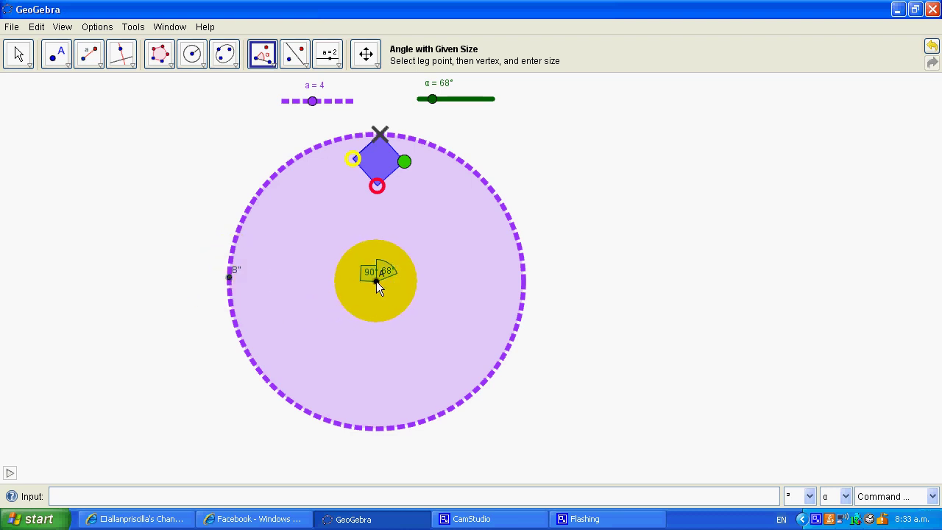
click(377, 283)
drag(321, 235, 267, 226)
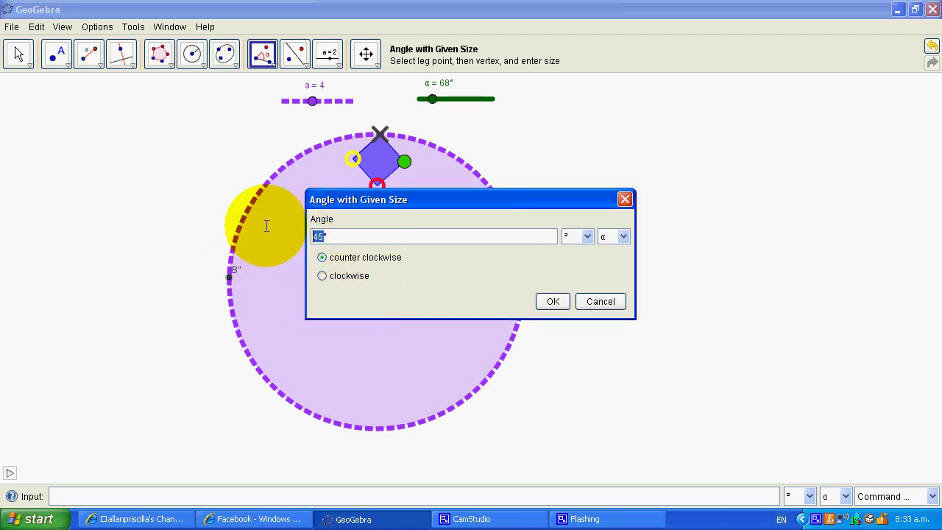
click(549, 302)
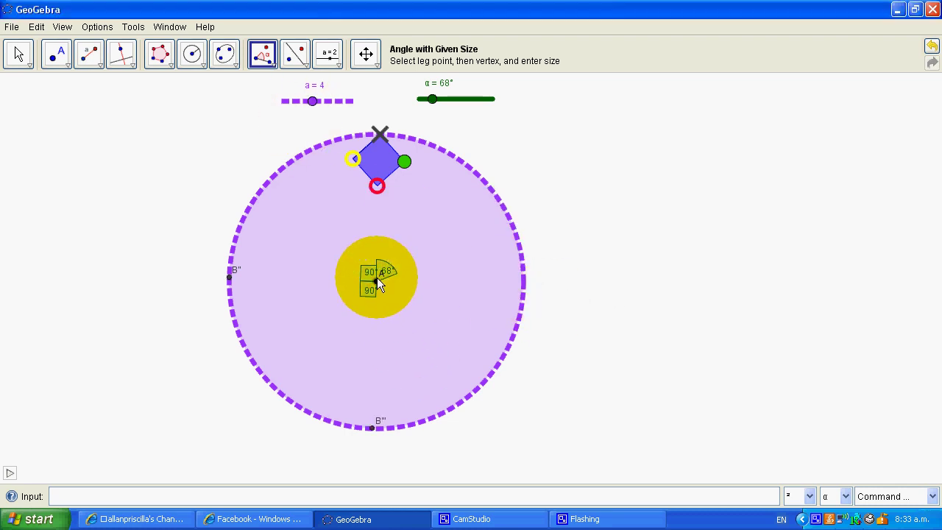
click(373, 429)
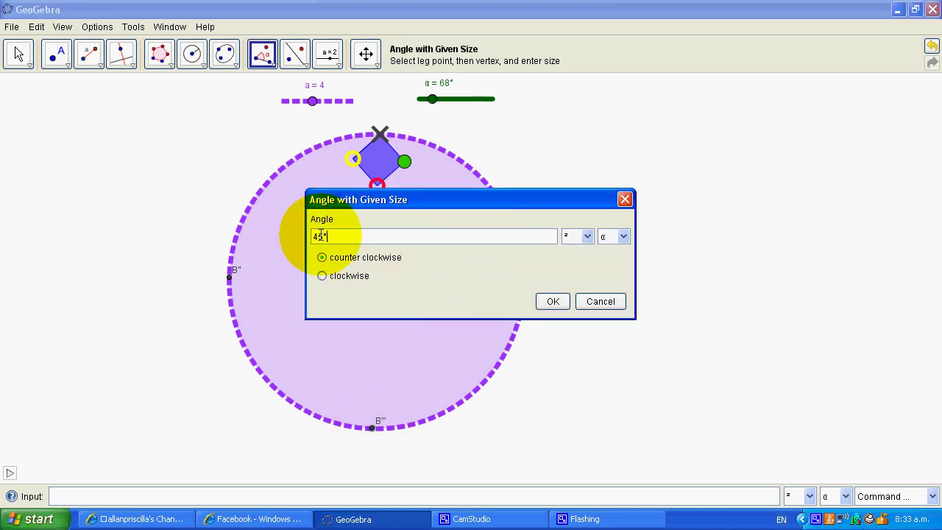
drag(325, 235, 287, 235)
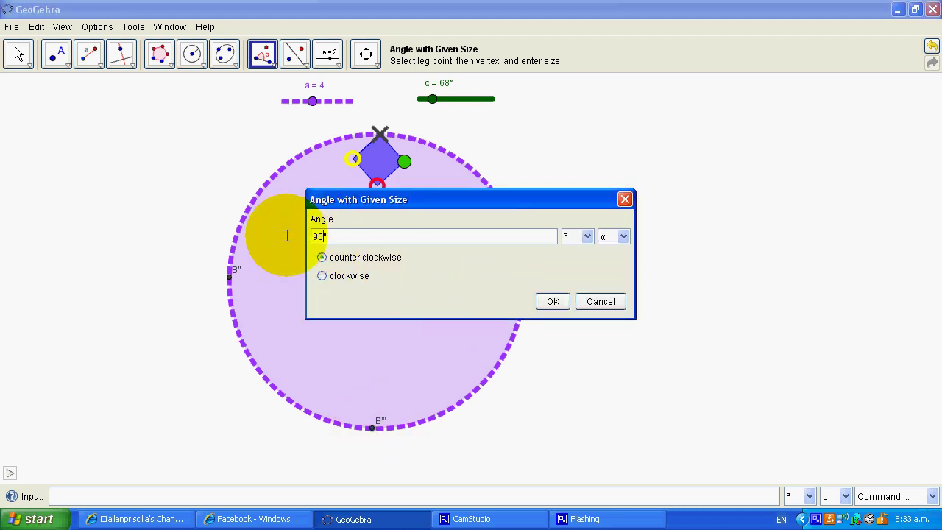
key(Return)
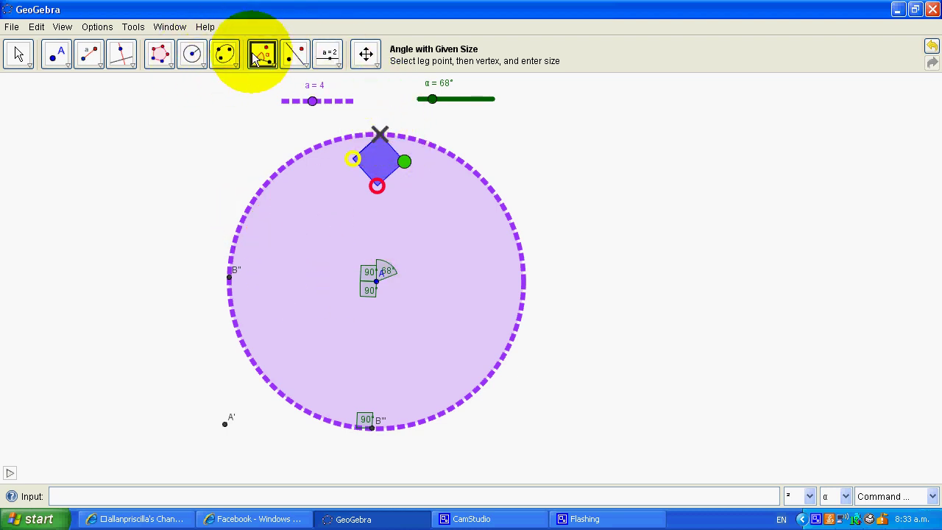
Draw a vector from the square's top vertex to B'' and turn α to 259°.
click(235, 65)
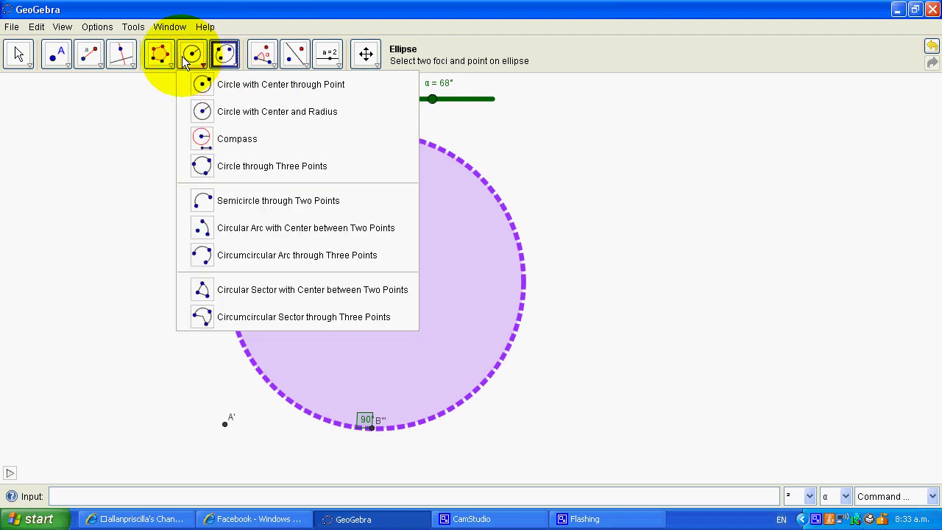
mouse_move(81, 53)
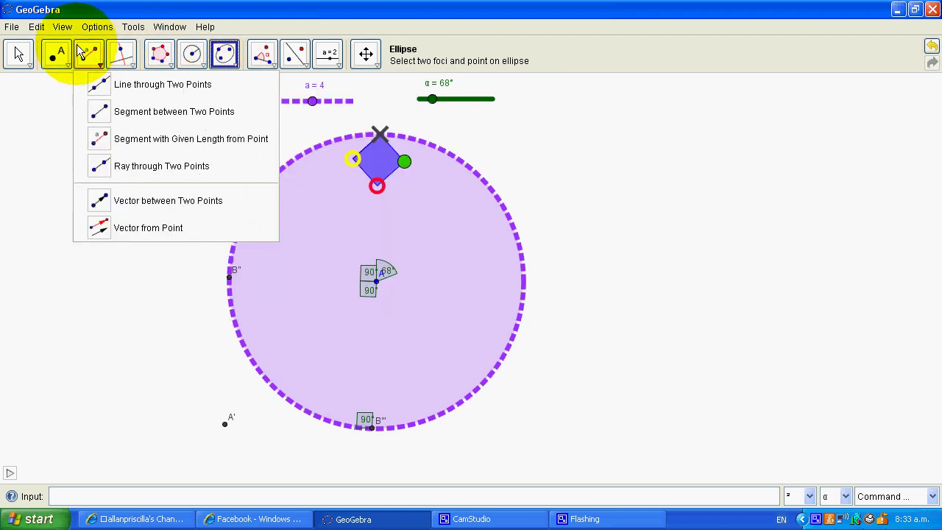
click(180, 230)
click(380, 134)
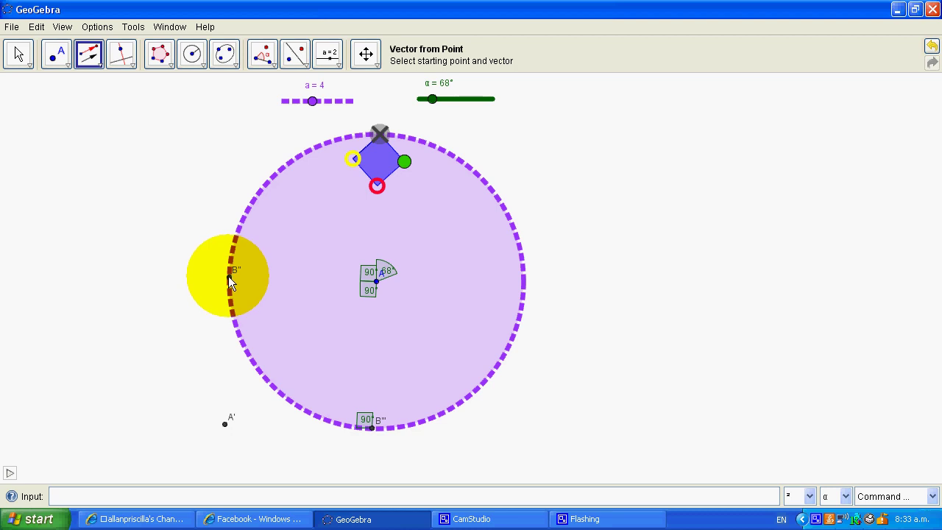
click(100, 67)
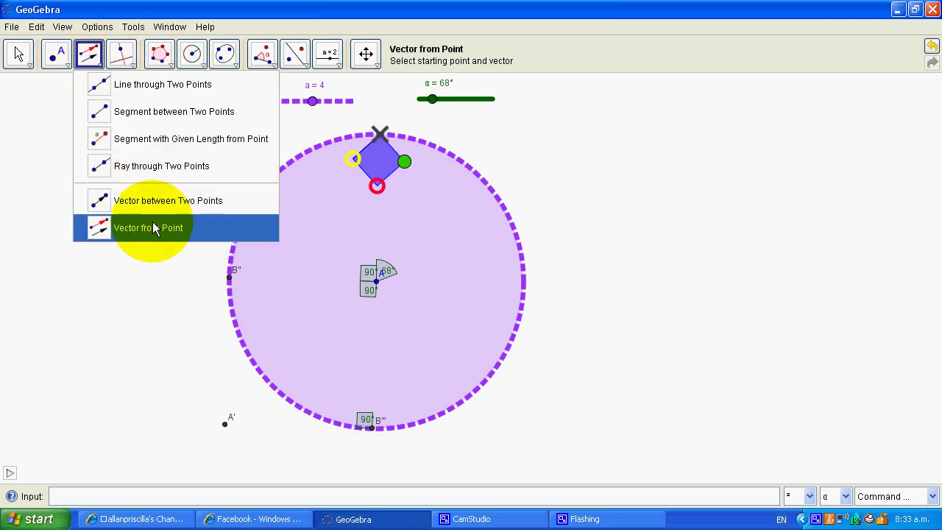
click(161, 202)
click(380, 134)
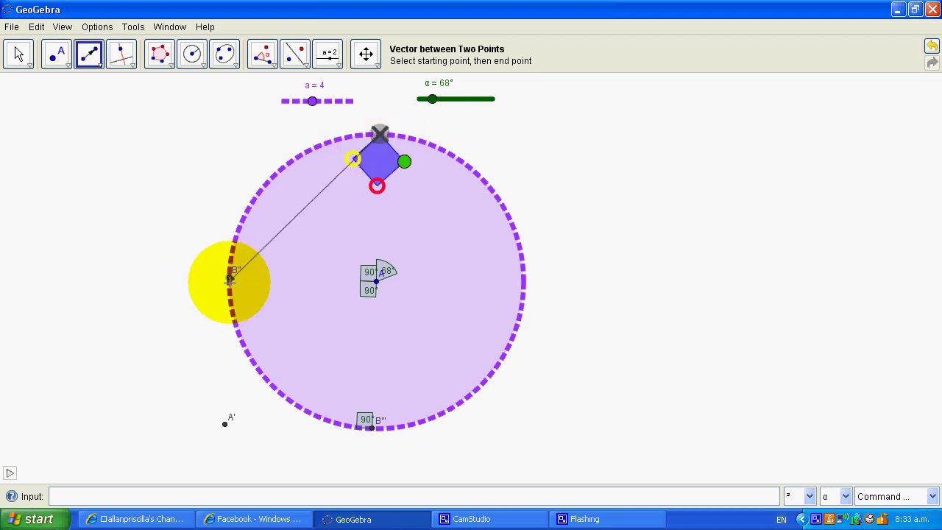
click(229, 278)
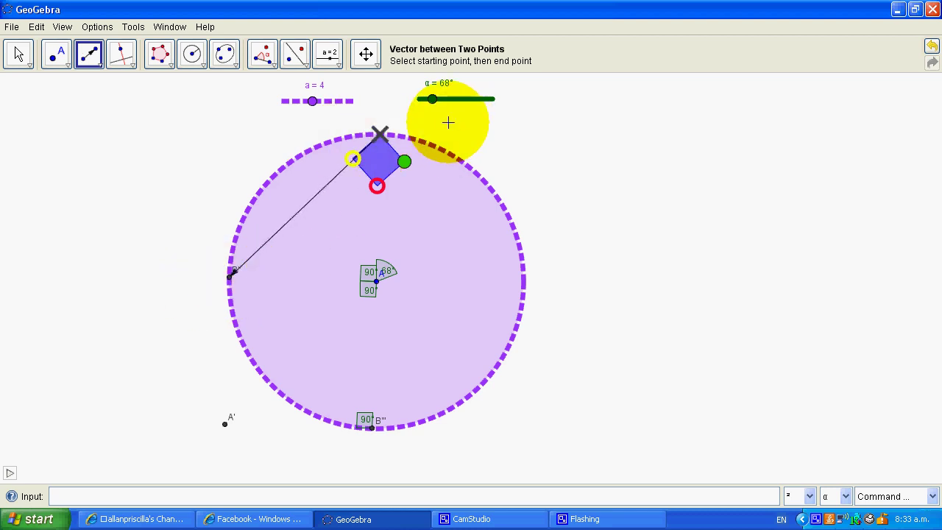
click(17, 55)
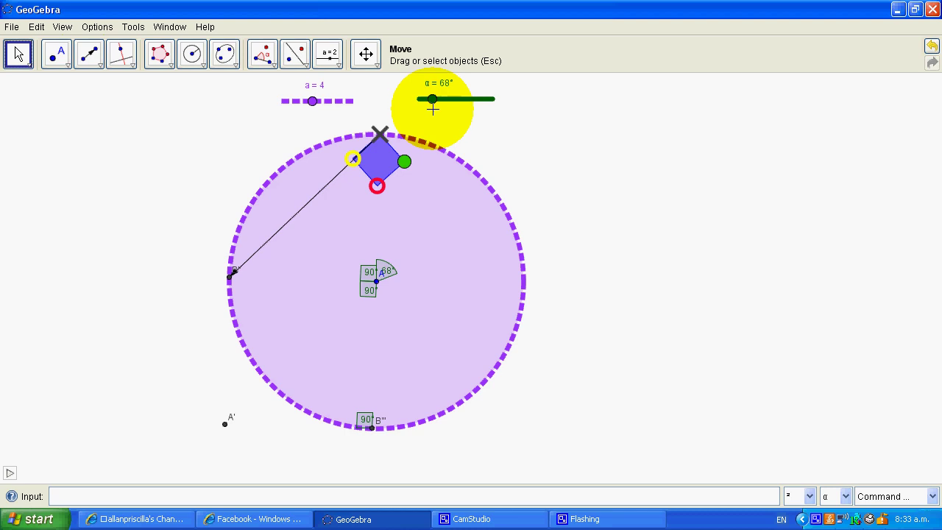
drag(431, 103, 471, 101)
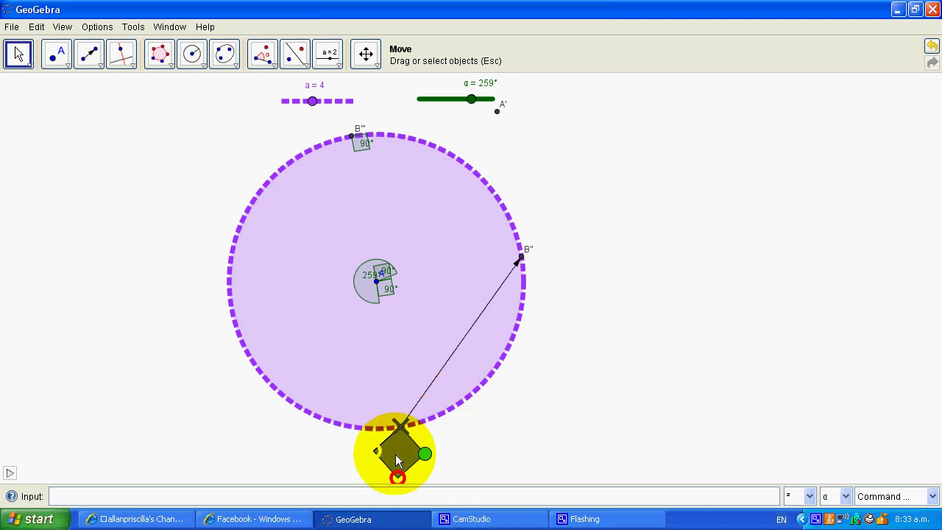
Translate the square by the vector, placing a copy at B''.
click(276, 67)
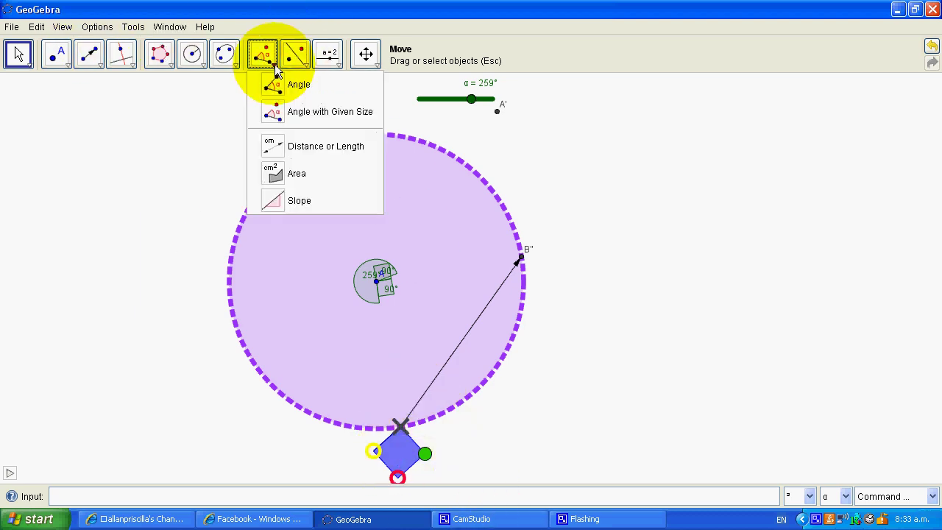
mouse_move(296, 65)
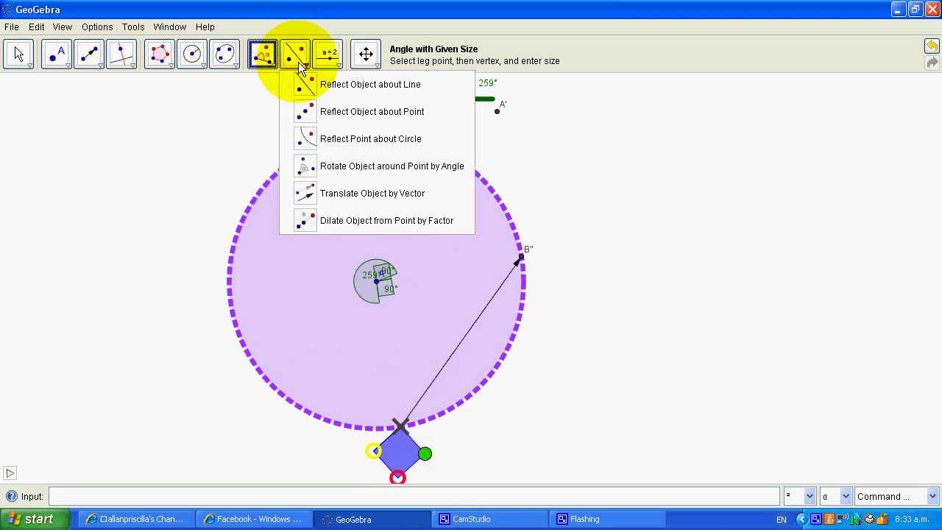
click(398, 193)
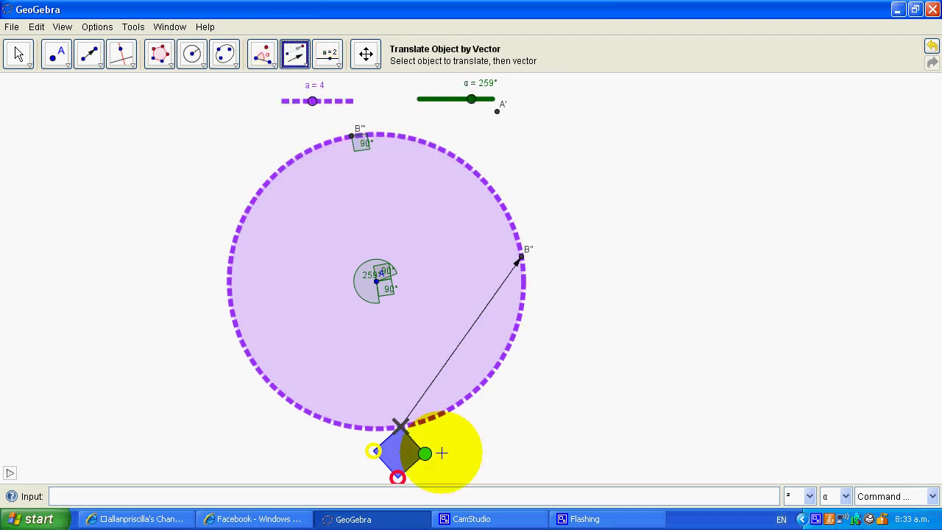
click(401, 451)
click(515, 264)
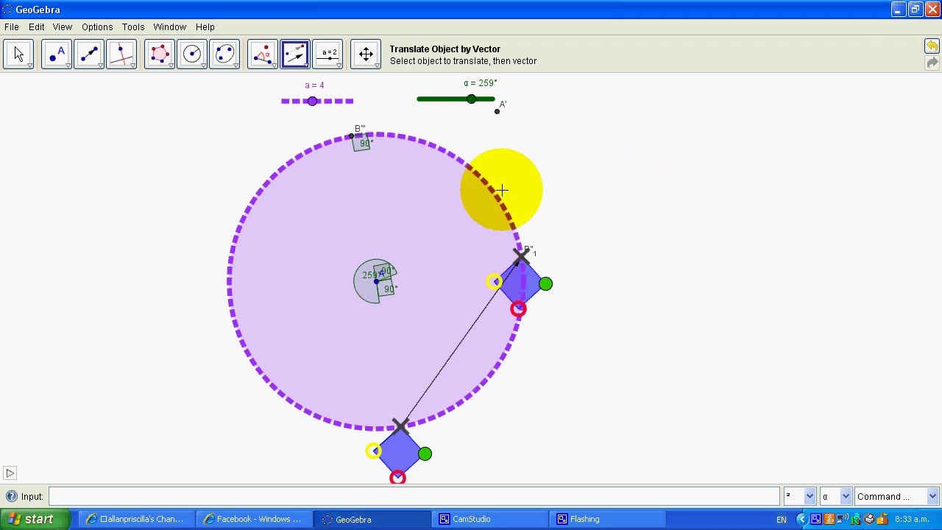
Bring up circle c's options and open its Object Properties.
right_click(482, 322)
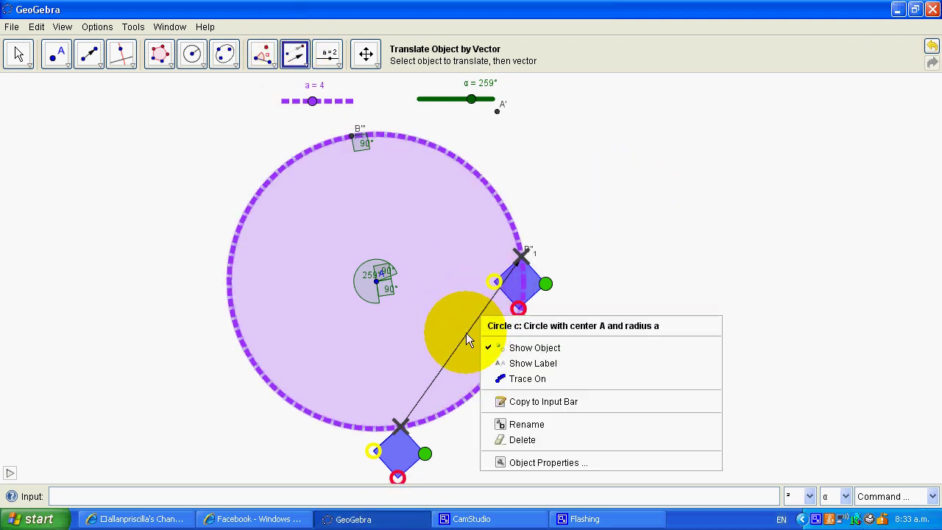
right_click(467, 340)
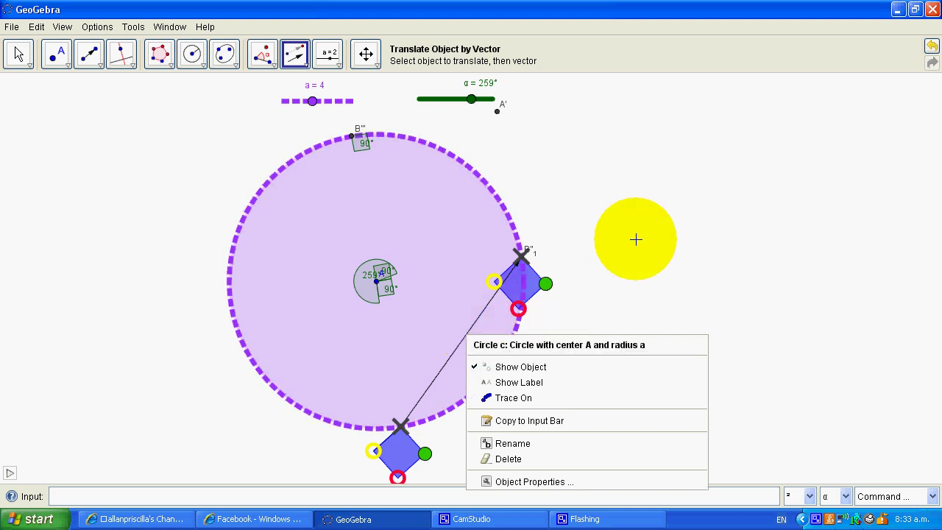
click(635, 239)
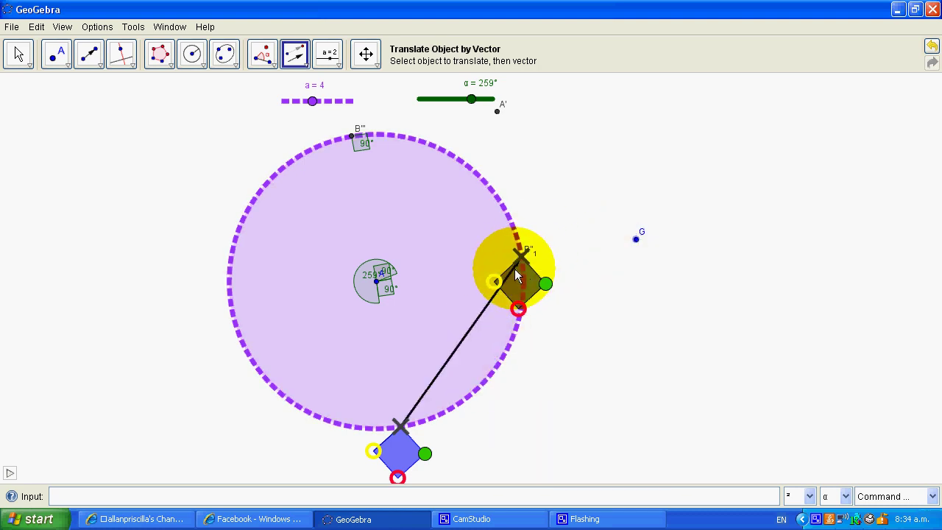
double_click(514, 268)
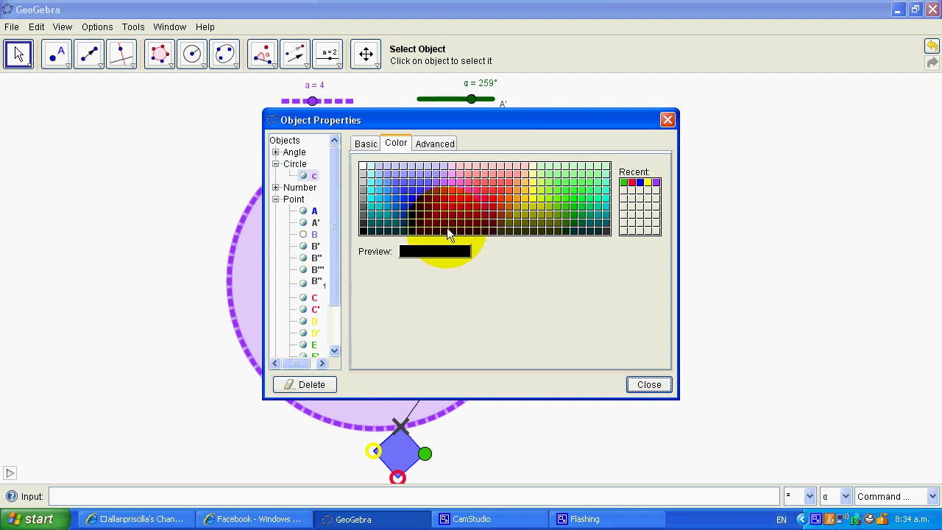
Keep circle c shown, select vector u in the list, and close Object Properties.
click(372, 145)
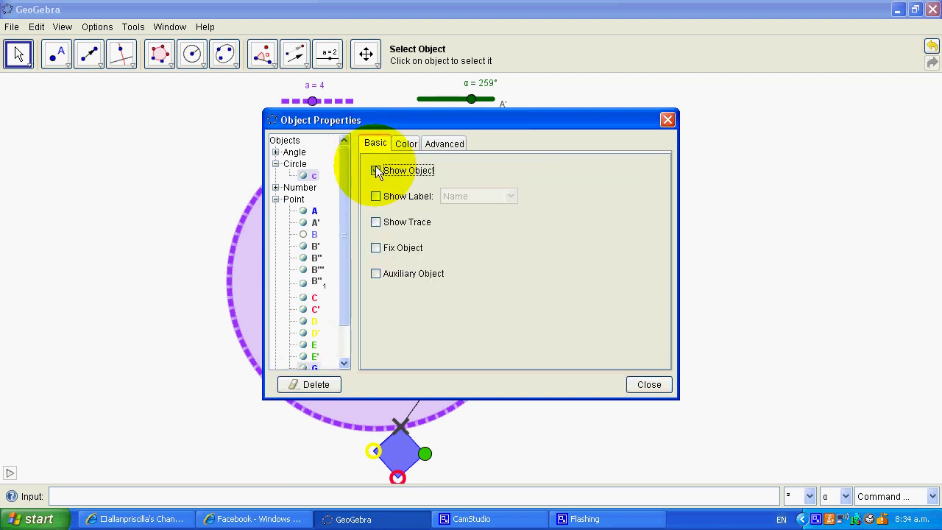
click(376, 170)
click(376, 171)
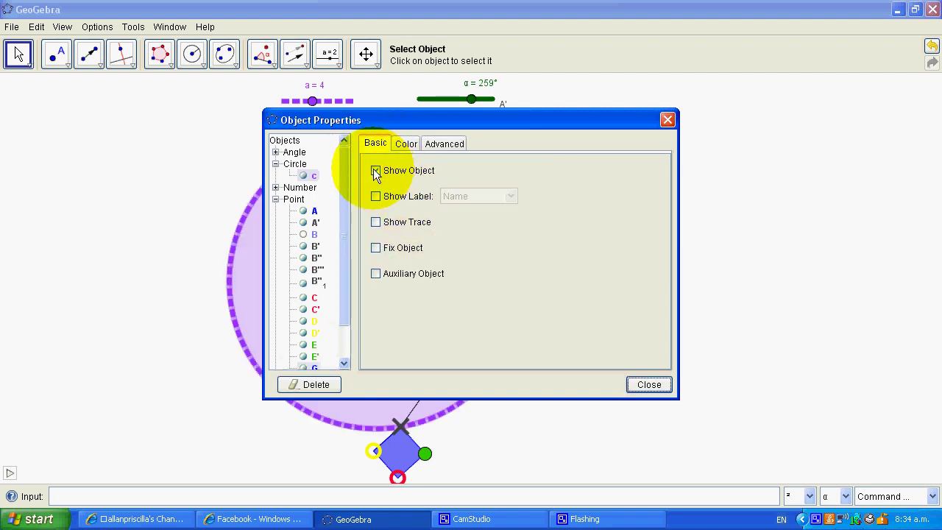
drag(340, 170, 340, 218)
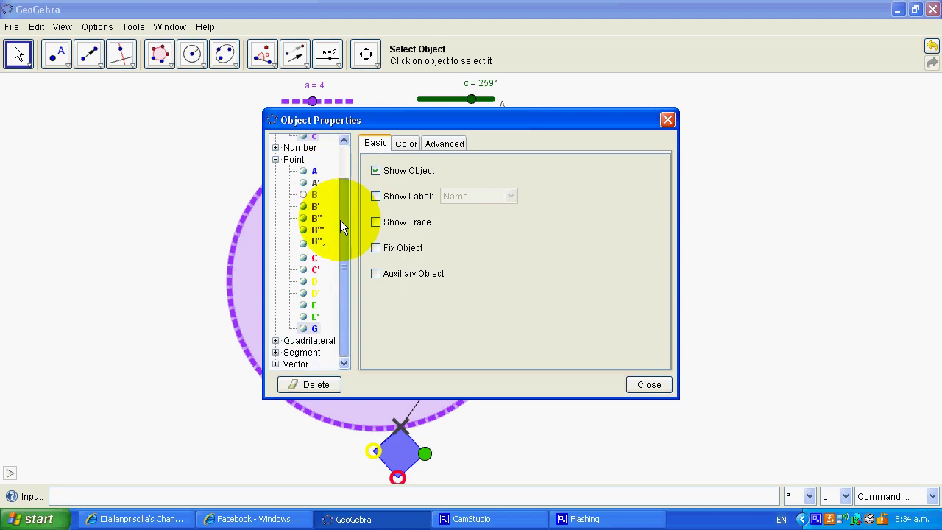
click(275, 364)
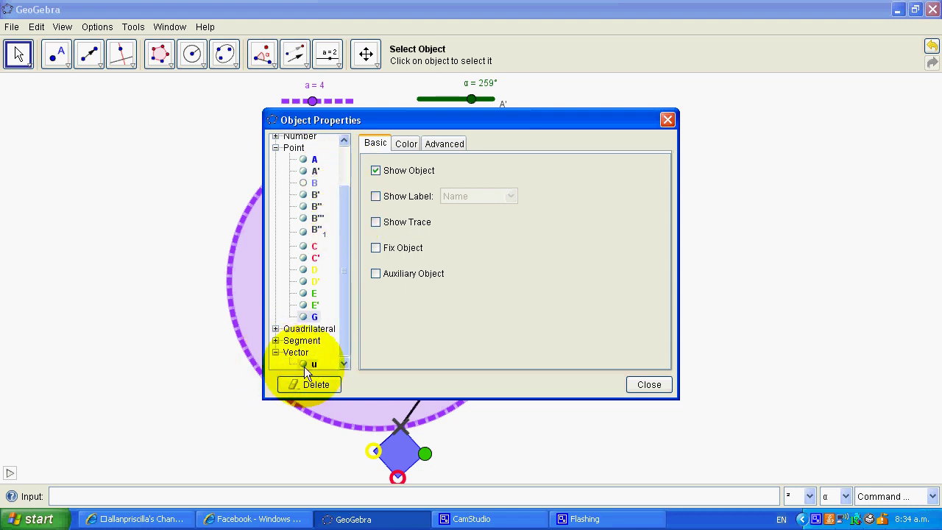
click(306, 367)
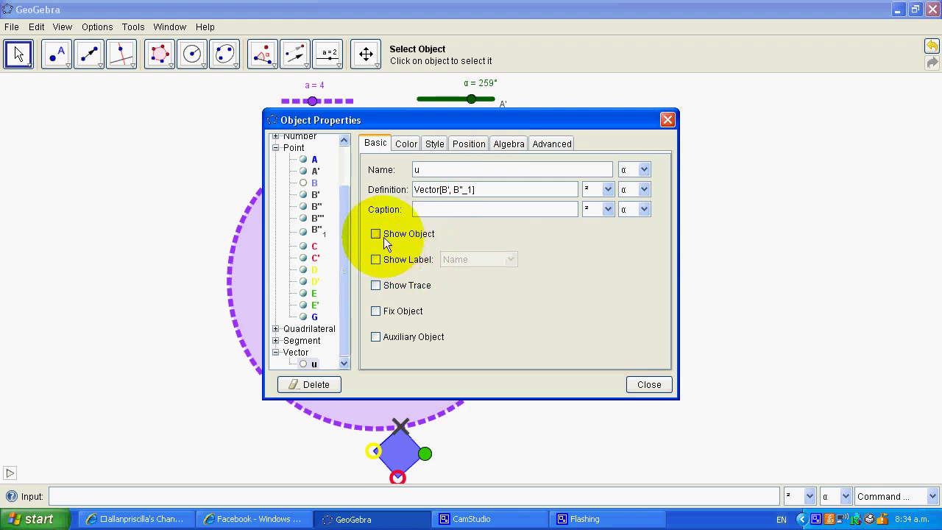
click(648, 384)
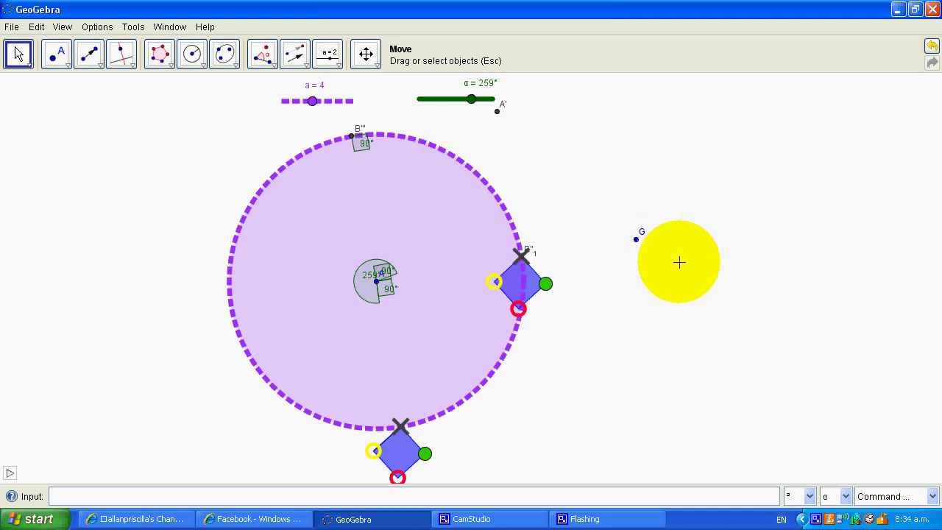
Nudge point G, lower α, then start a new file without saving changes.
drag(636, 239, 662, 223)
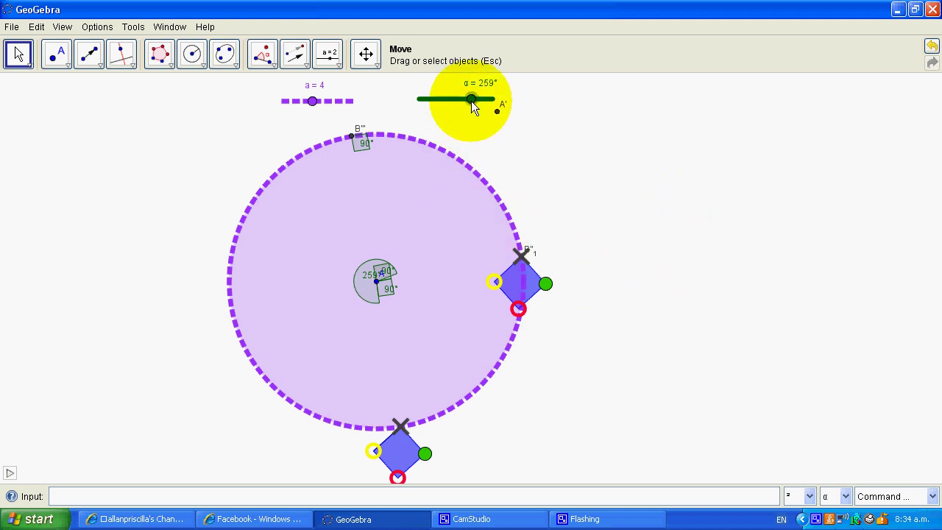
drag(471, 100, 429, 98)
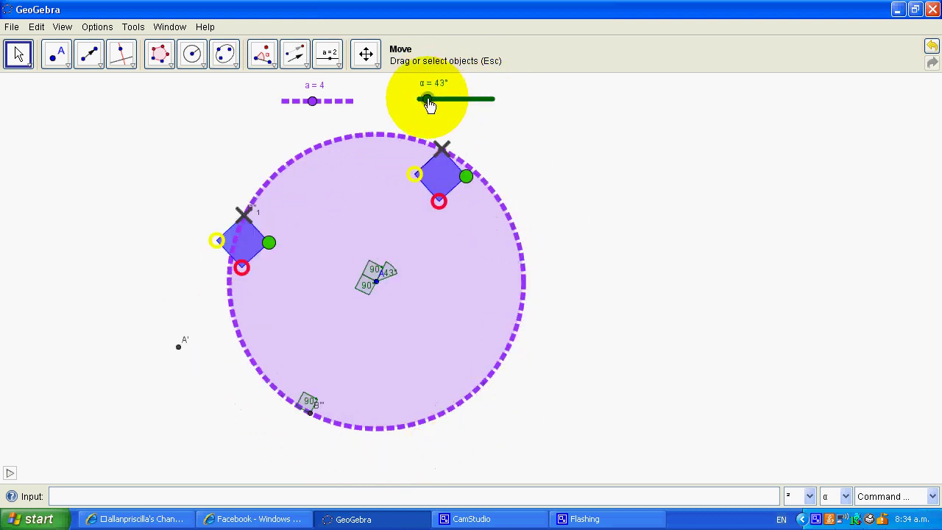
click(13, 27)
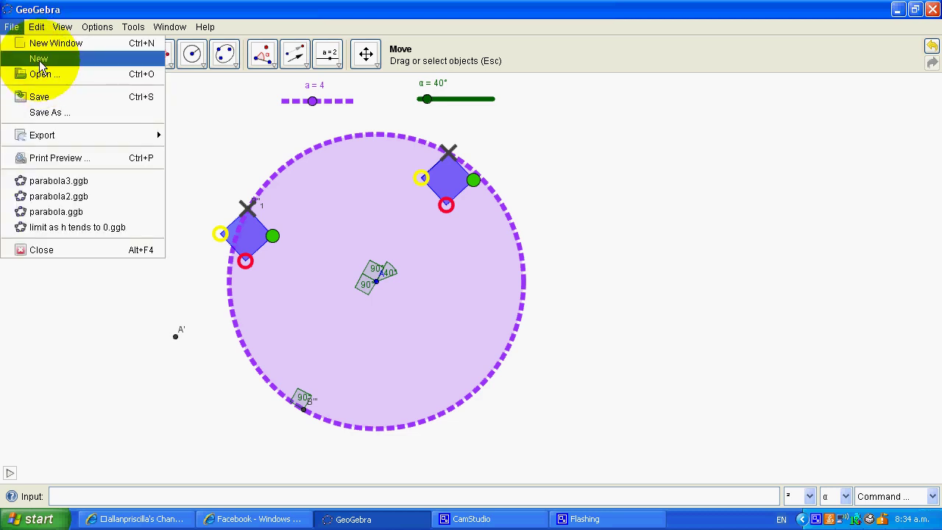
click(29, 58)
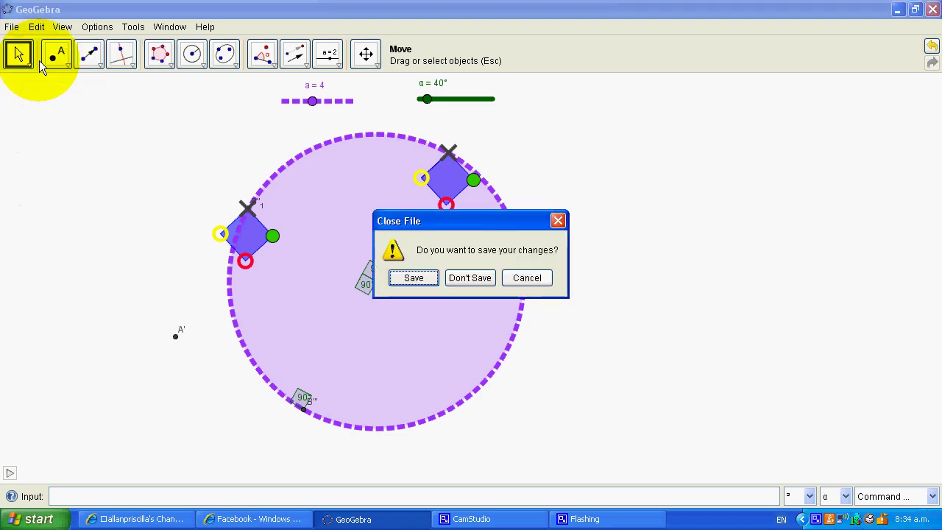
click(471, 279)
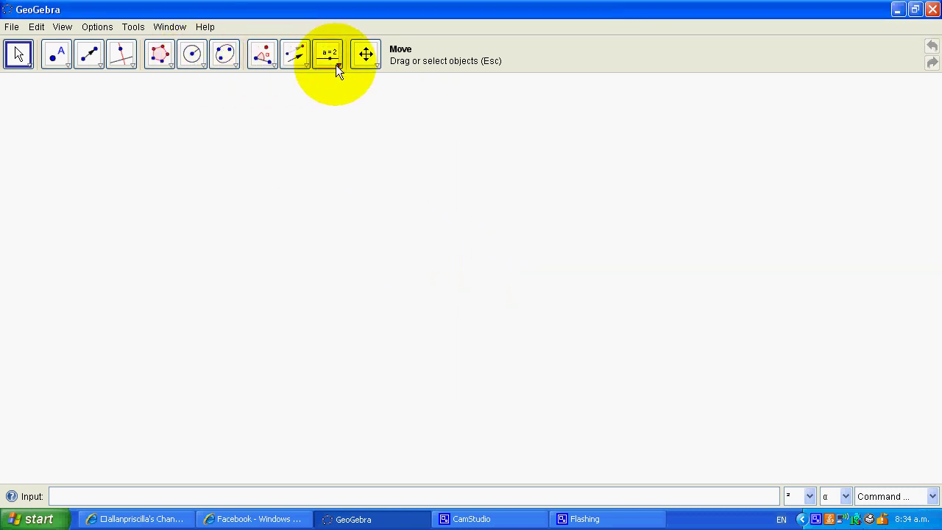
Create number slider a with minimum 1 and increment 1.
click(335, 65)
click(344, 82)
click(457, 131)
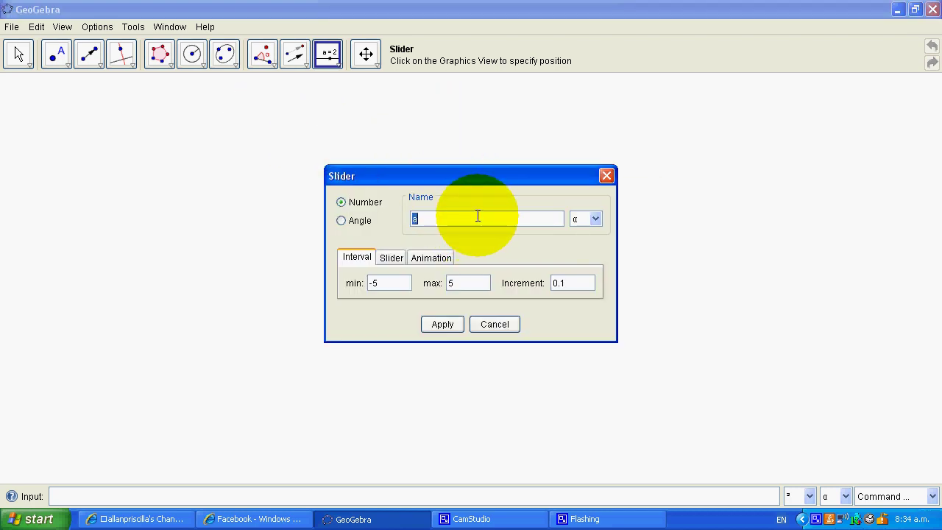
drag(390, 282, 344, 277)
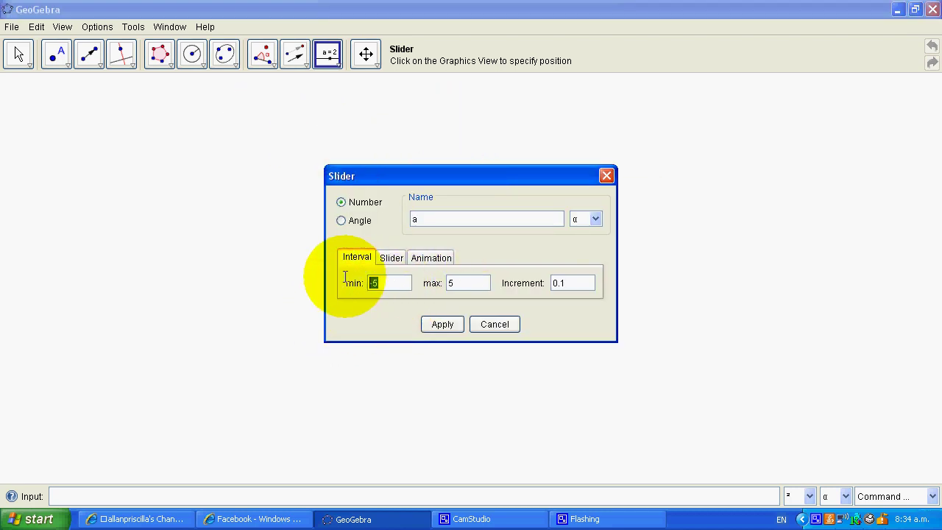
text(1)
drag(550, 286, 588, 284)
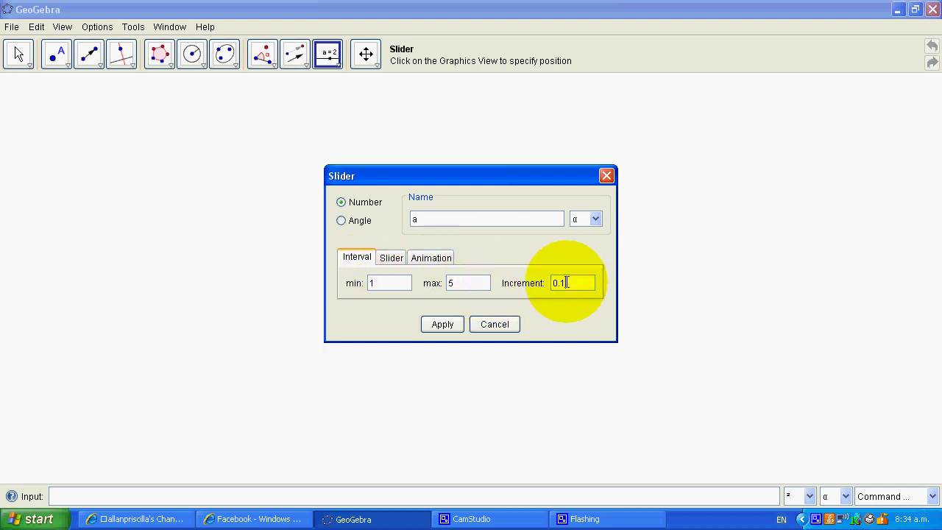
text(1)
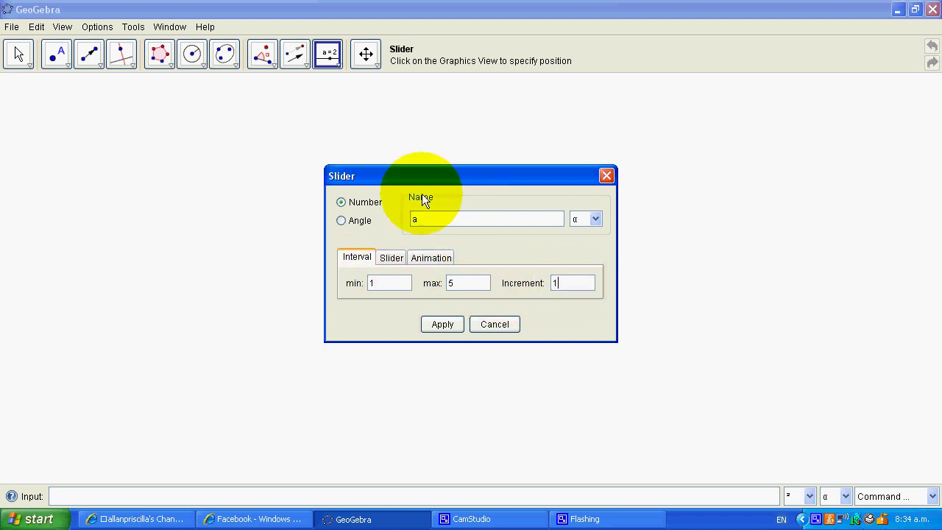
click(443, 321)
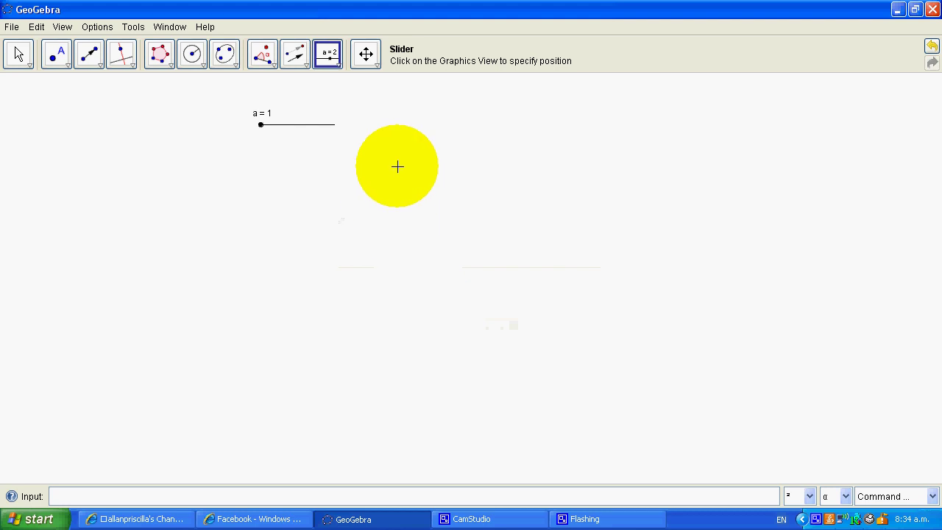
Create a second slider as angle α, default 45°.
click(382, 127)
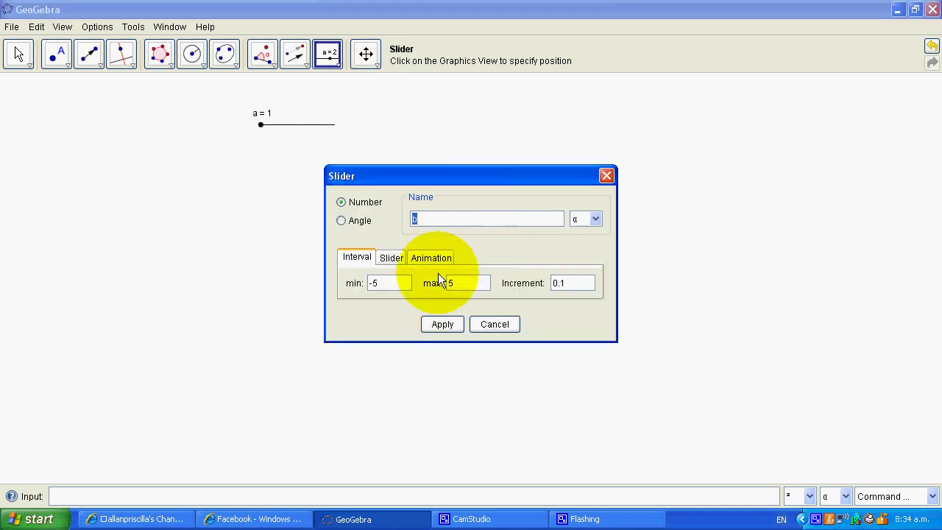
click(357, 222)
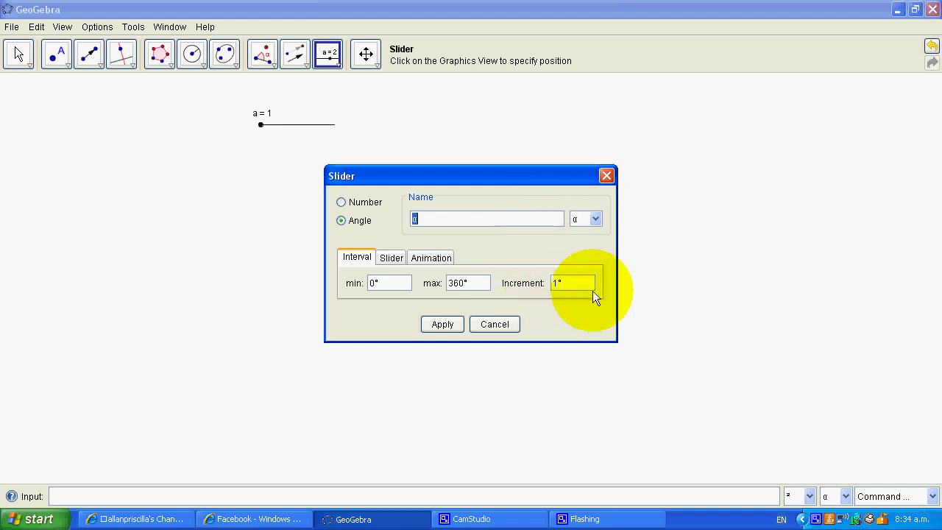
click(390, 257)
click(425, 254)
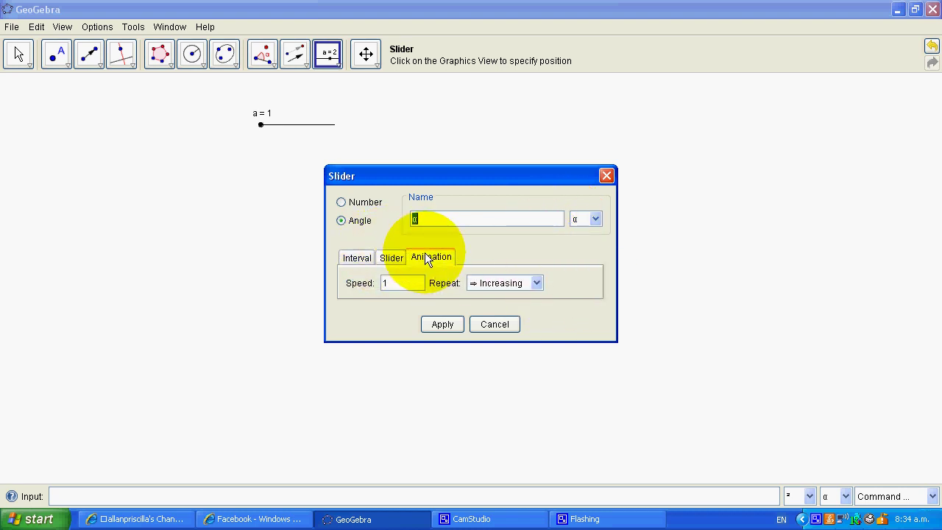
click(440, 324)
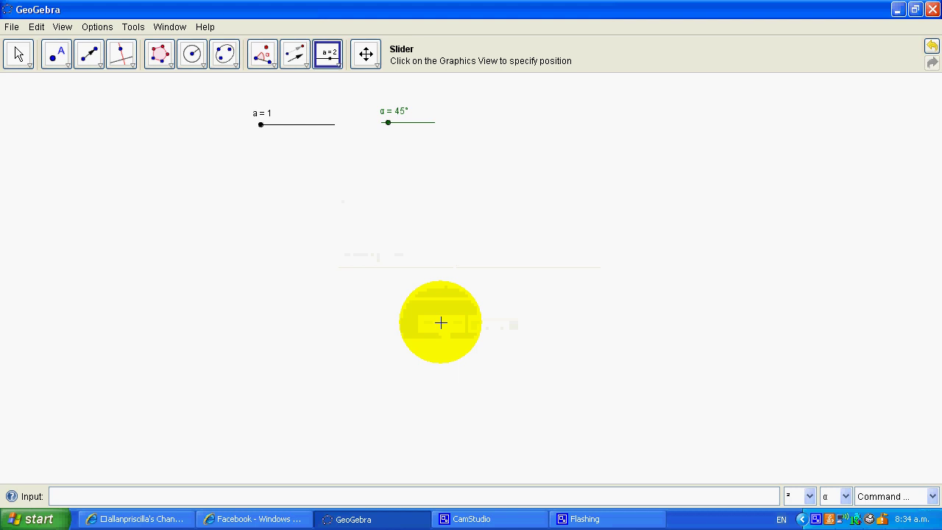
Draw a circle centred at point A with radius a.
click(203, 68)
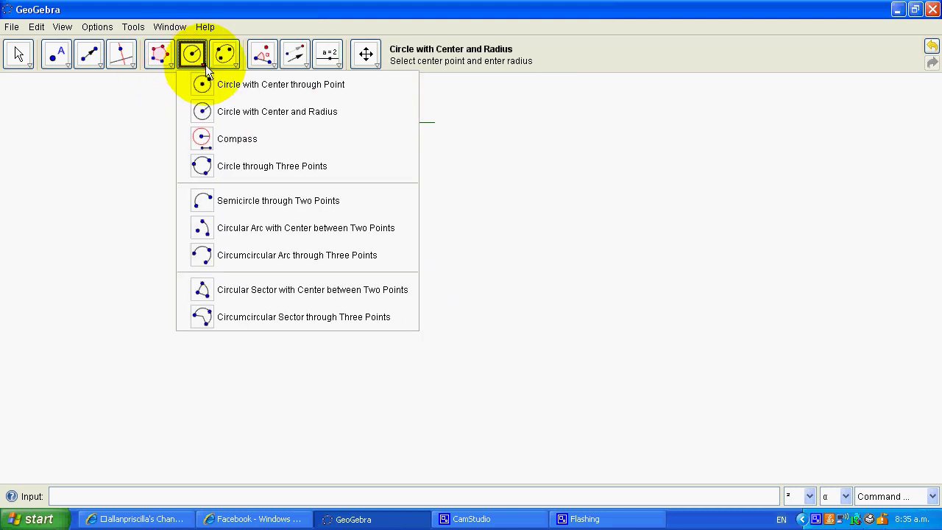
click(248, 111)
click(380, 274)
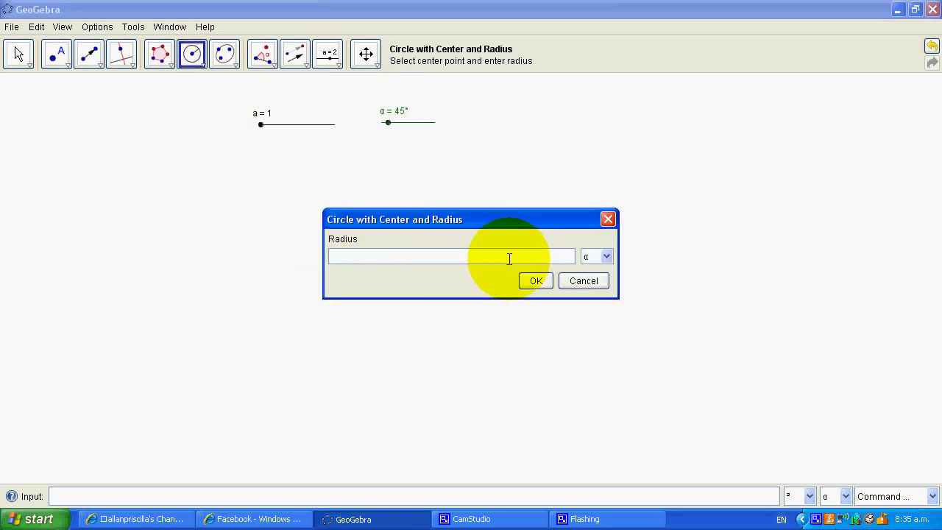
text(a)
click(536, 282)
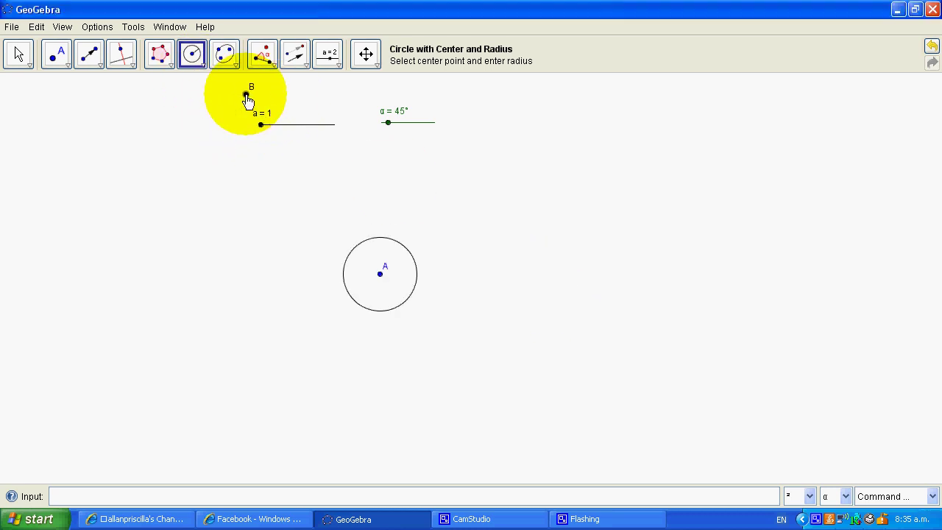
Delete the stray point B and raise slider a to 3.
click(115, 92)
click(584, 280)
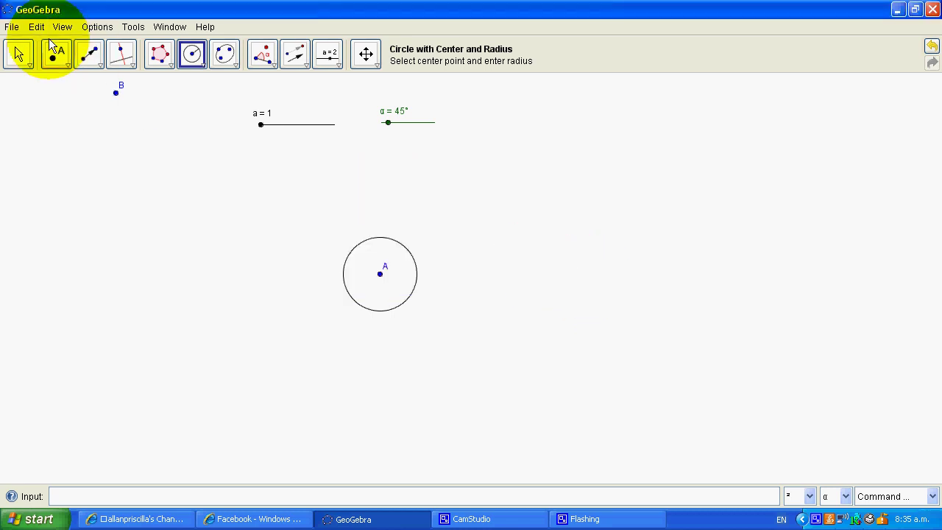
right_click(115, 95)
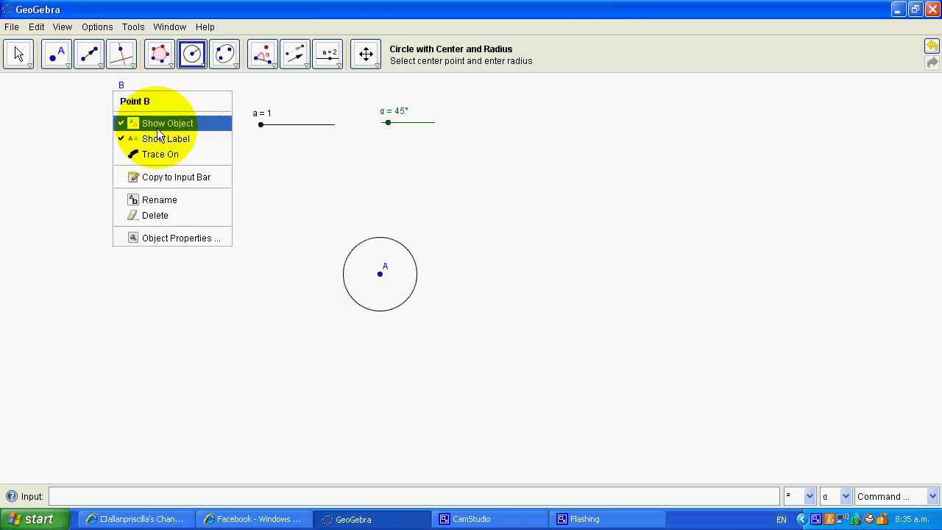
click(183, 214)
click(19, 54)
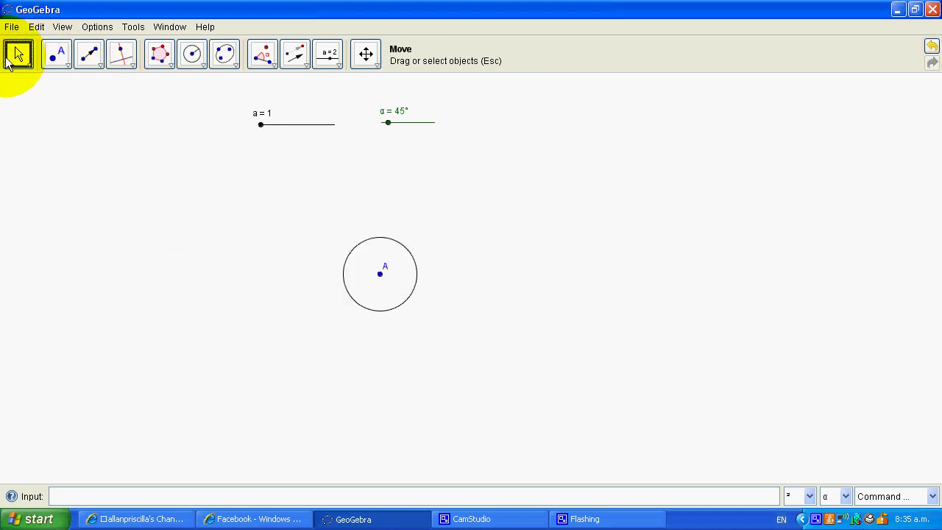
drag(261, 124, 301, 141)
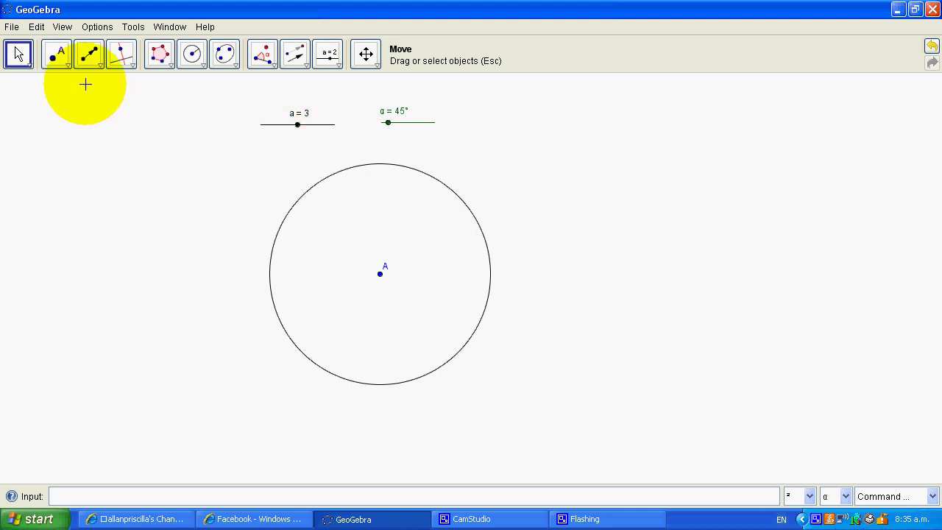
Place point B on the circle's right edge and hide its label.
click(57, 58)
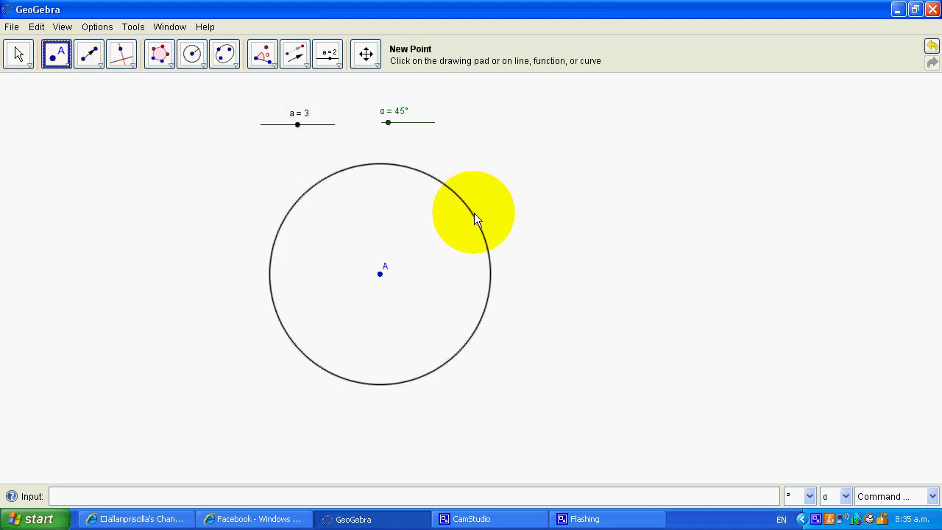
click(474, 212)
click(19, 54)
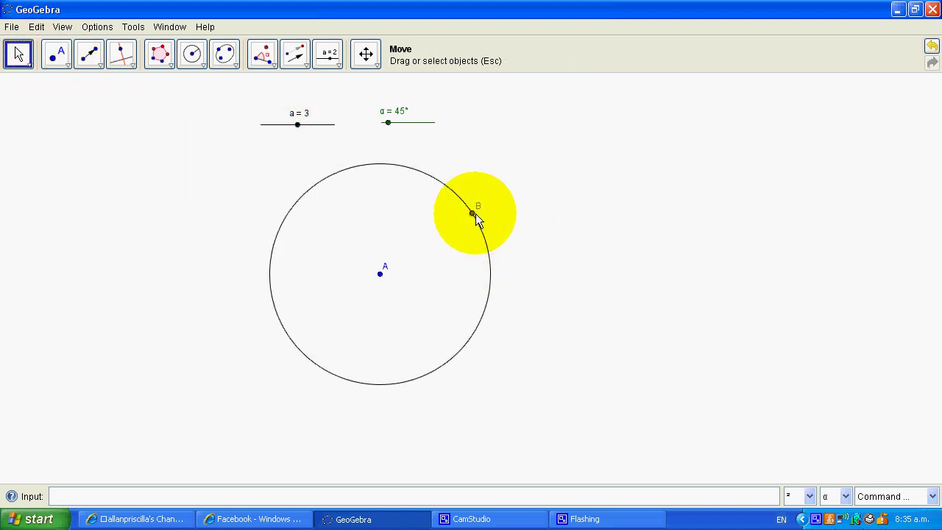
drag(476, 218, 500, 283)
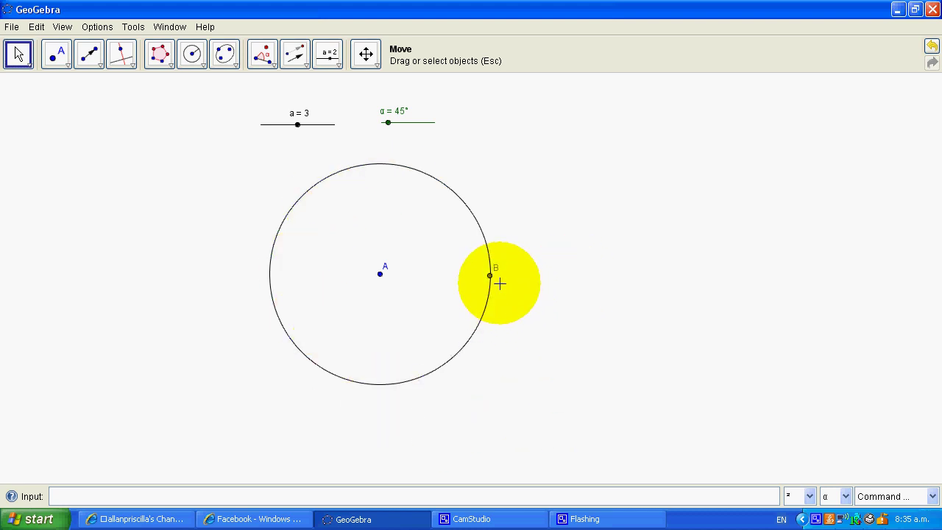
right_click(487, 274)
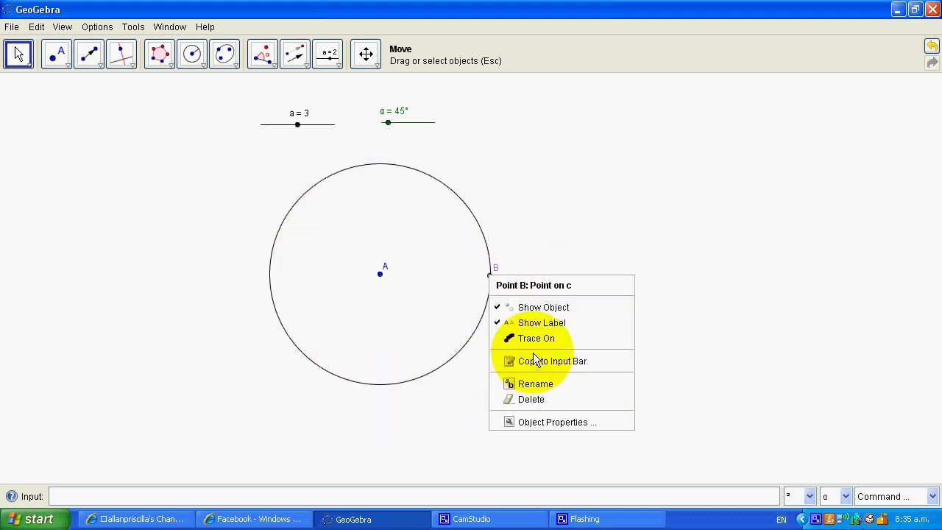
click(542, 323)
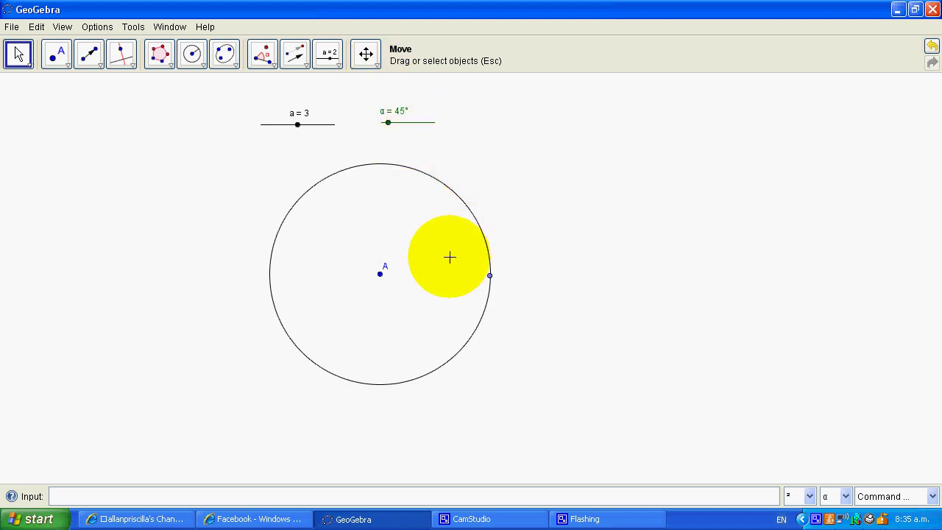
click(274, 64)
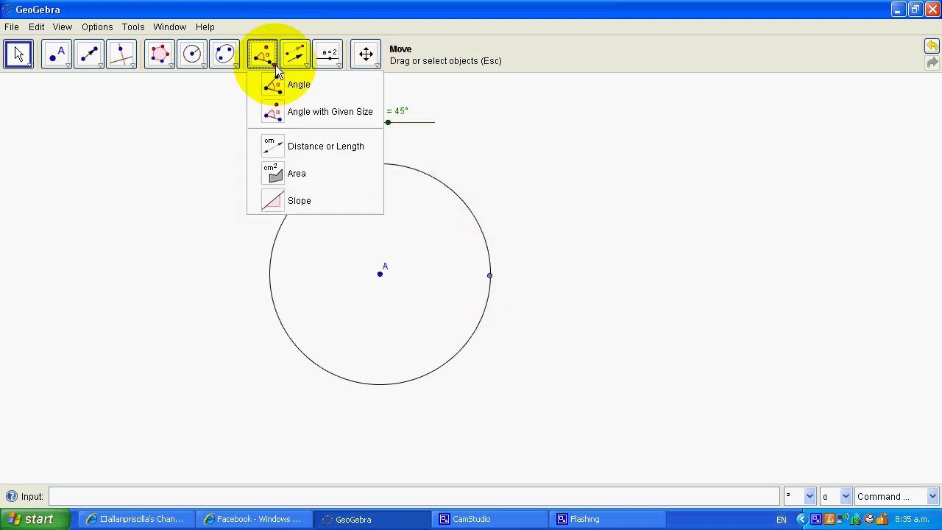
Create a clockwise angle of size α at centre A from B, producing B'.
click(309, 111)
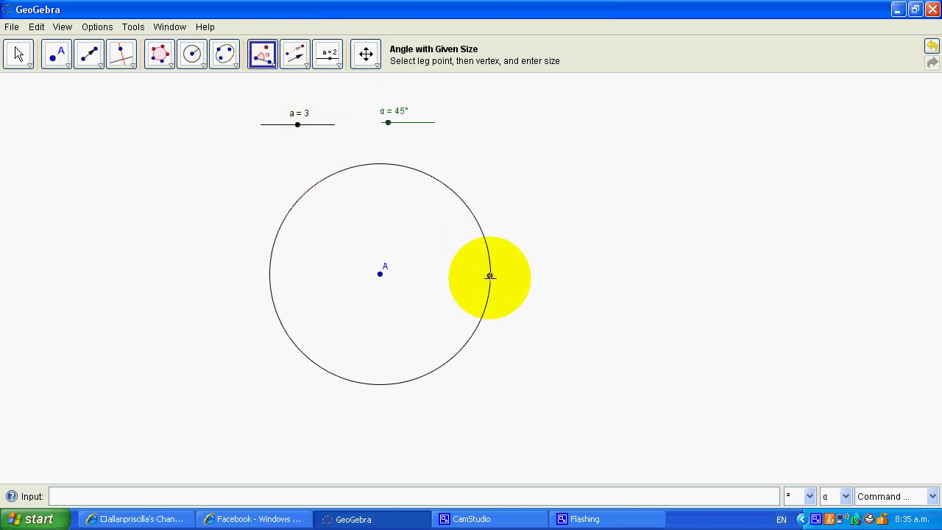
click(490, 275)
click(380, 274)
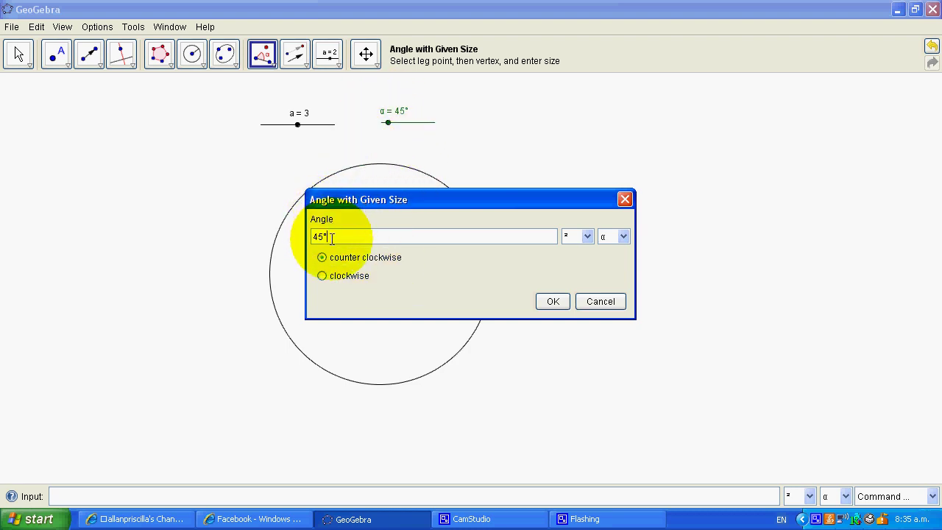
drag(331, 236, 275, 224)
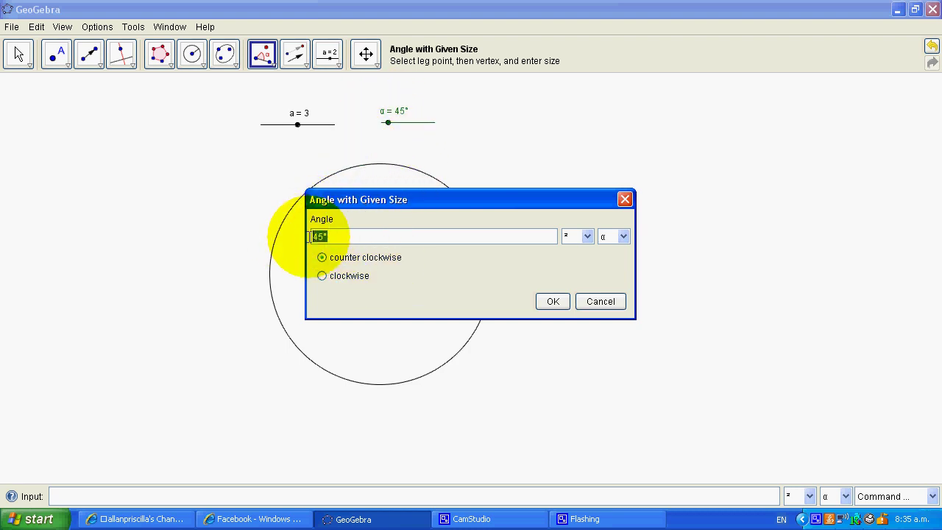
click(623, 236)
click(607, 250)
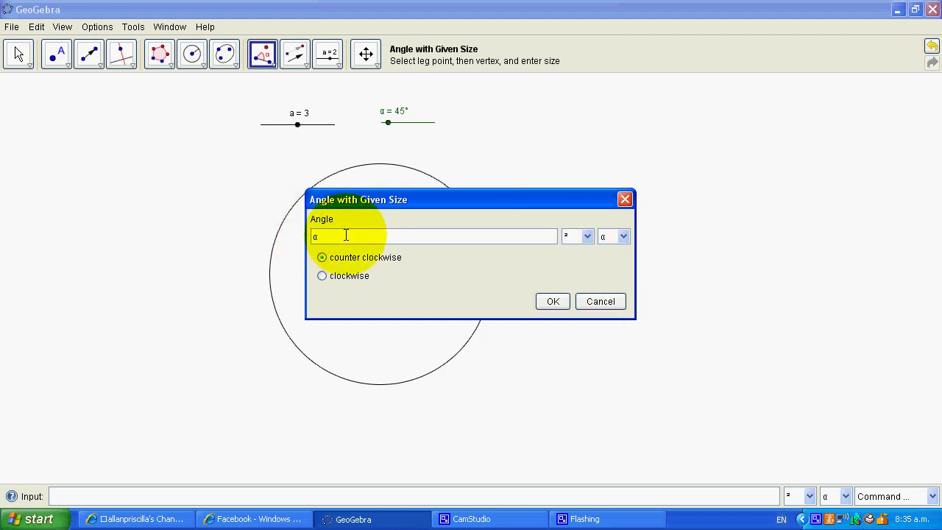
click(352, 278)
click(556, 302)
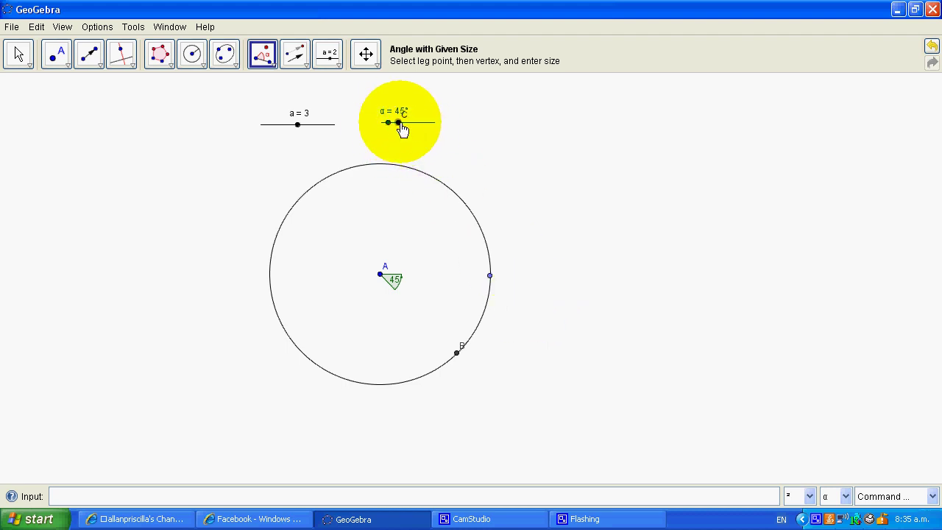
Delete stray point C and set slider α to 150°.
click(480, 109)
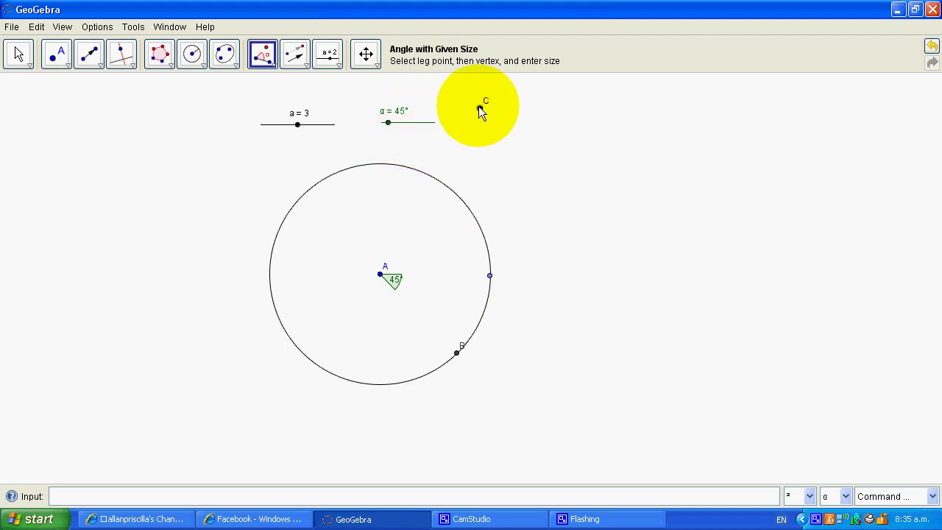
right_click(480, 109)
click(540, 231)
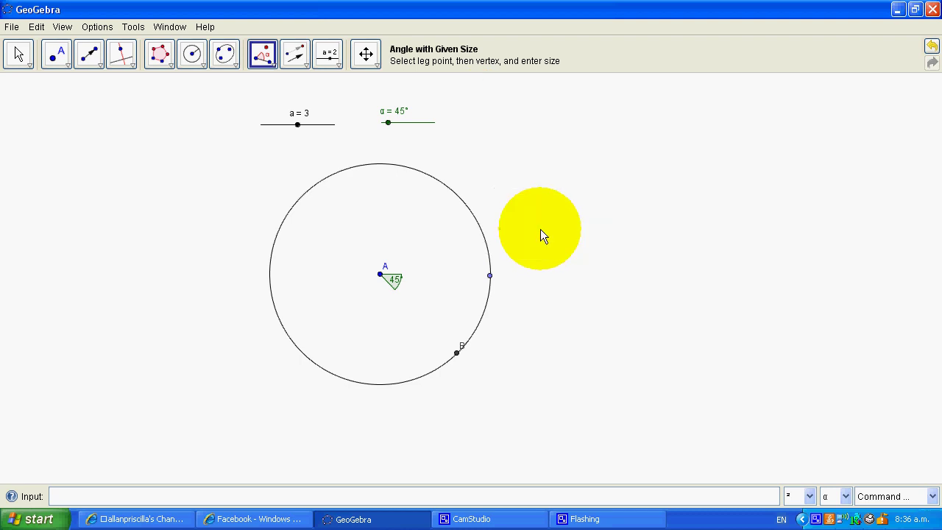
click(18, 54)
drag(386, 124, 407, 127)
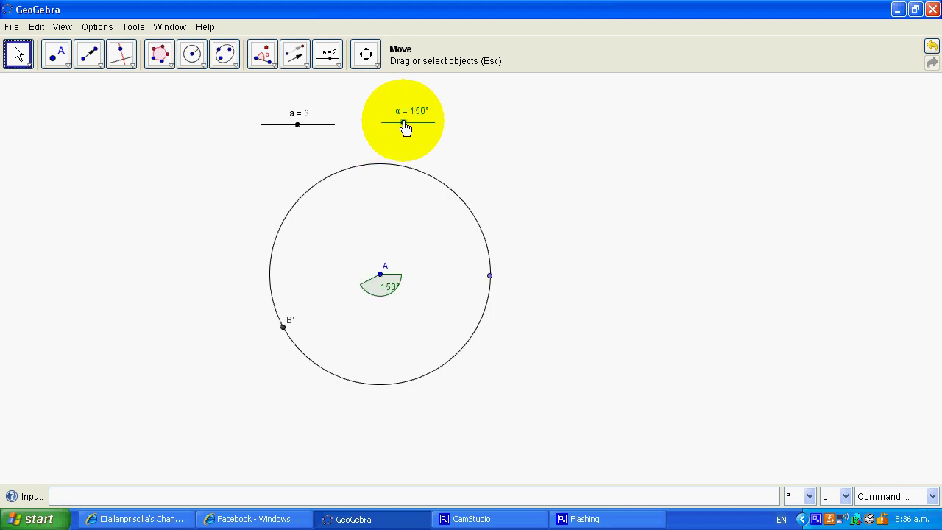
Turn off the label of point B' in its Object Properties.
right_click(285, 328)
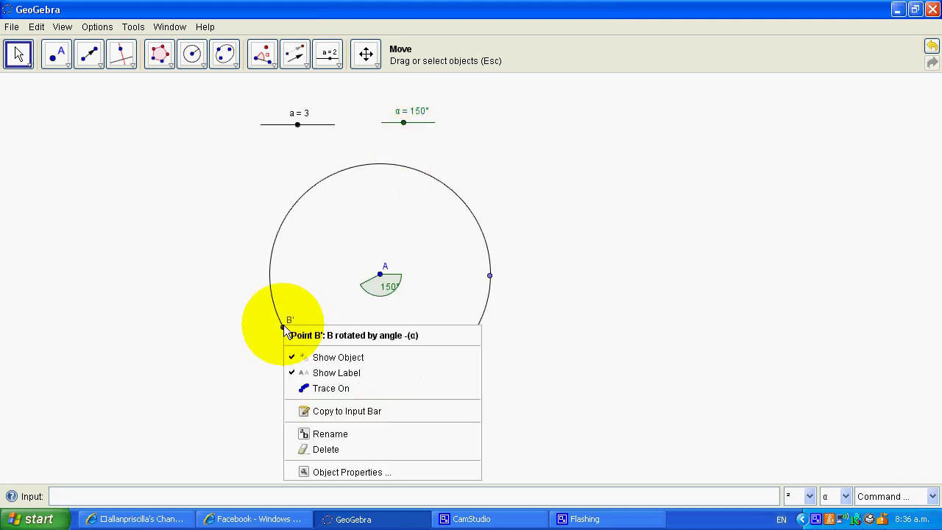
click(394, 472)
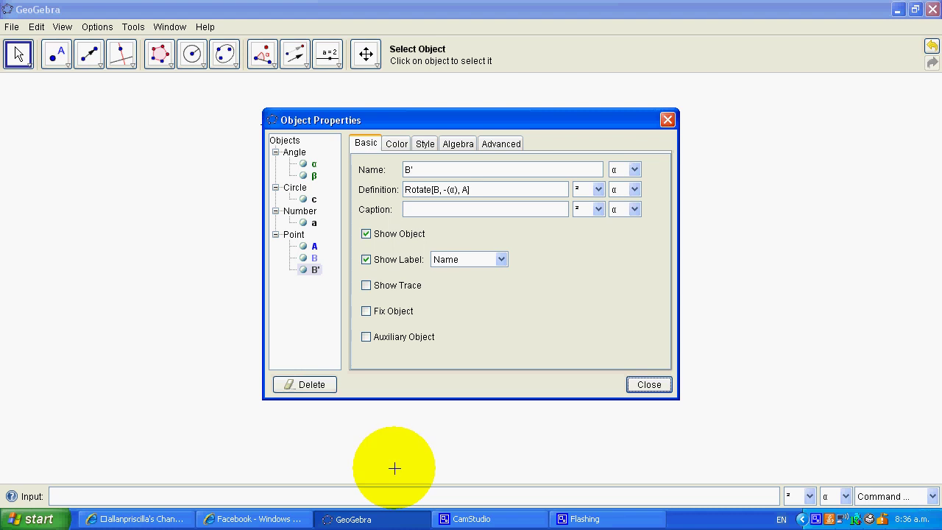
click(408, 258)
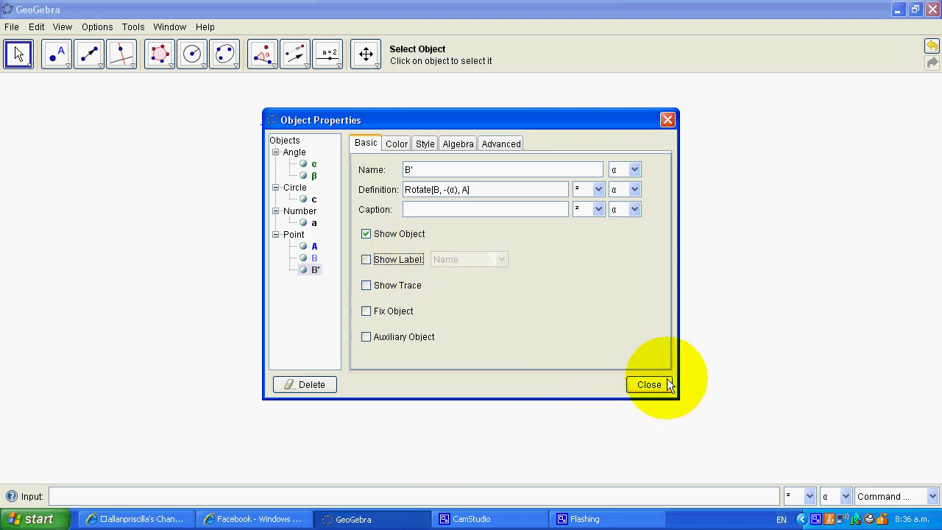
click(667, 382)
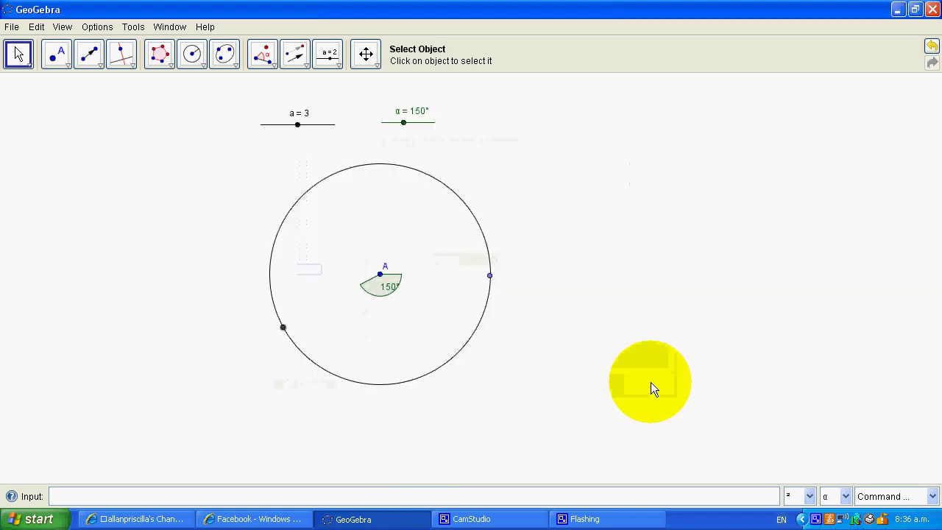
Hide point B and the angle marking at A, and remove A's label.
right_click(490, 276)
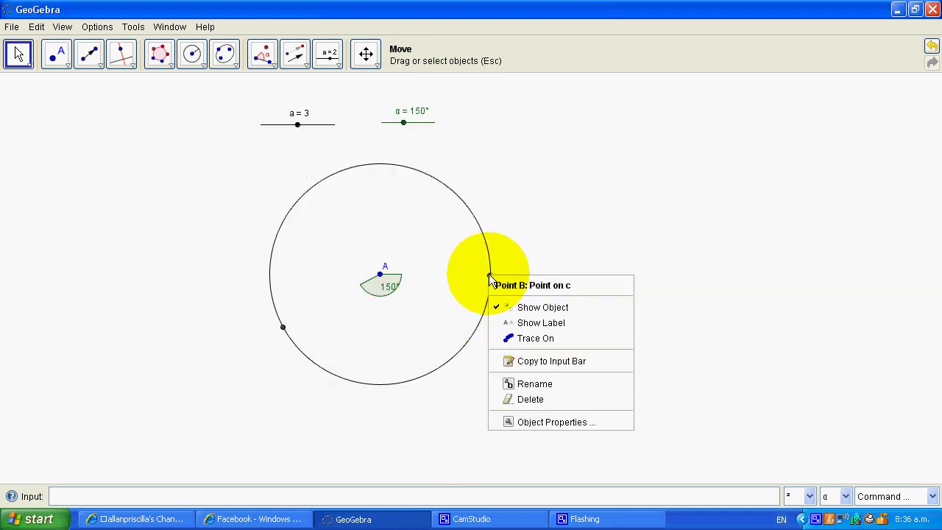
click(531, 307)
right_click(376, 292)
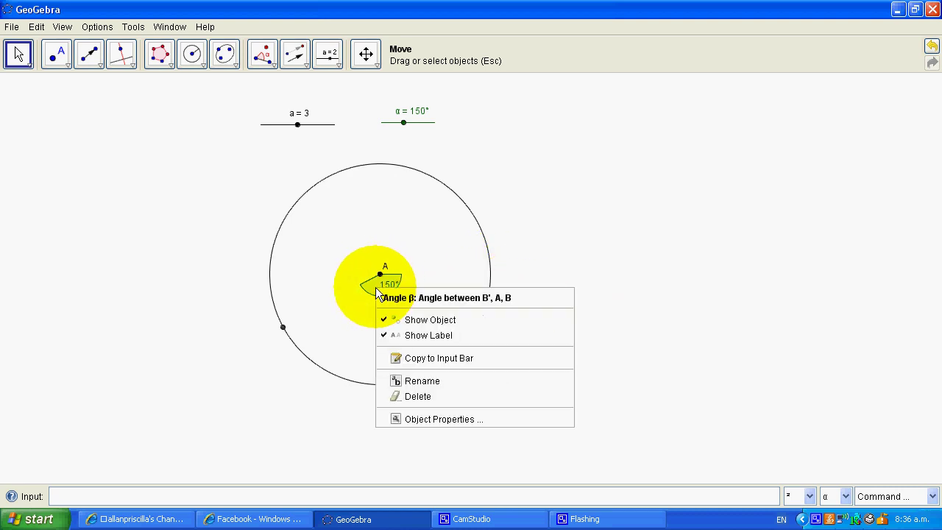
click(415, 319)
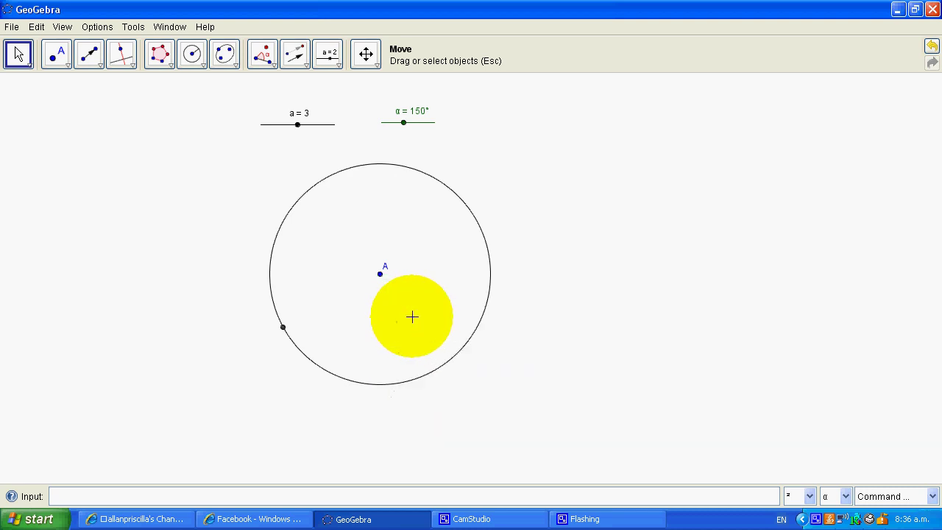
right_click(380, 276)
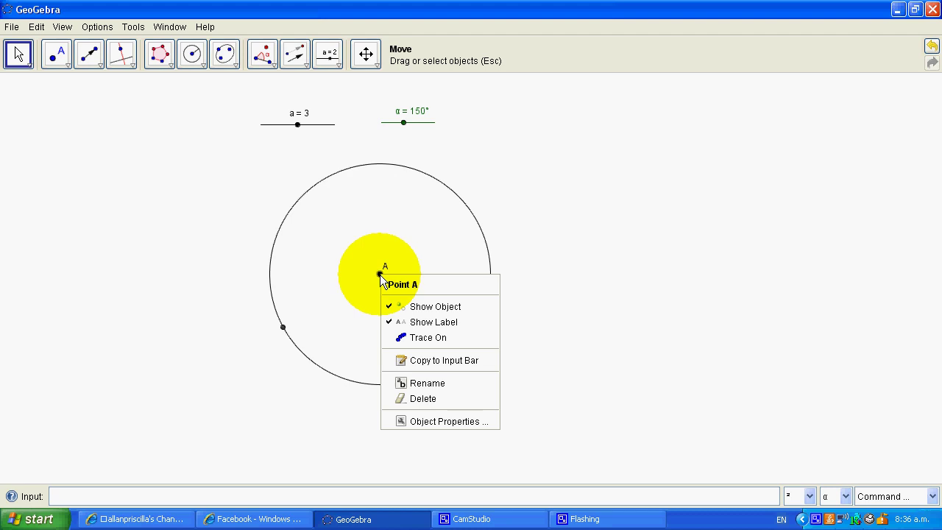
click(416, 322)
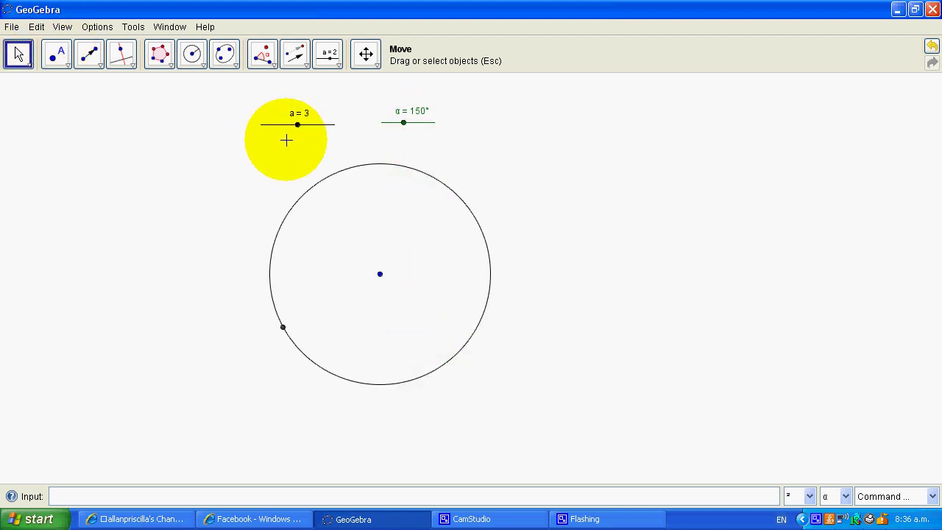
Test sliders a and α, then turn on animation for angle α.
mouse_move(298, 124)
mouse_down()
mouse_move(329, 126)
mouse_move(296, 126)
mouse_up()
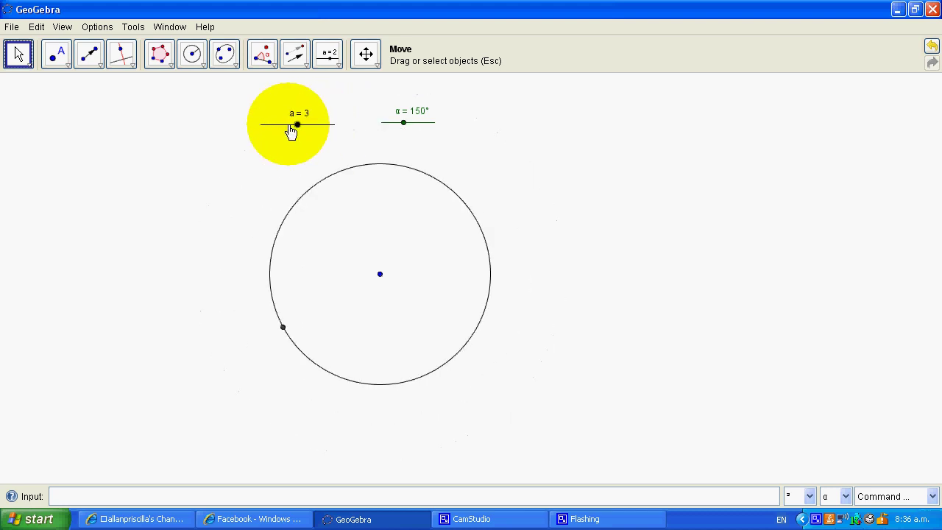
drag(403, 124, 425, 124)
right_click(407, 122)
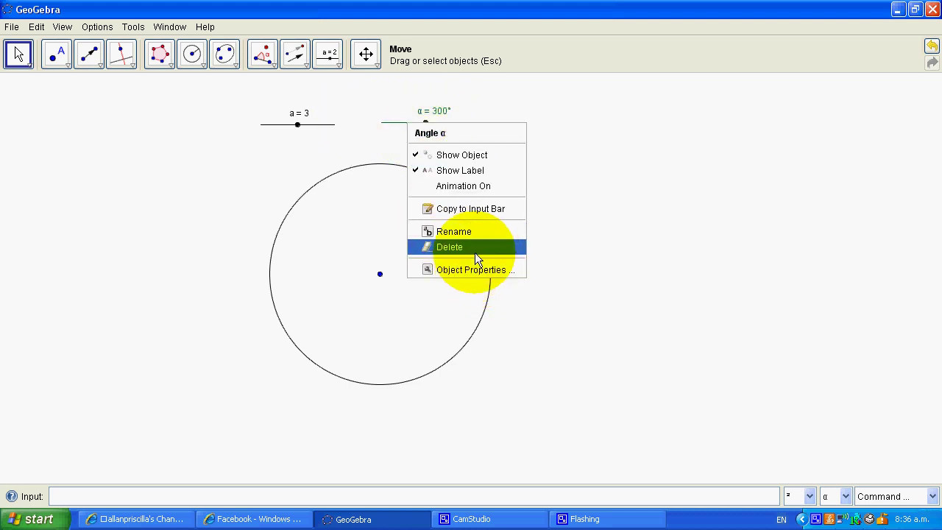
click(478, 187)
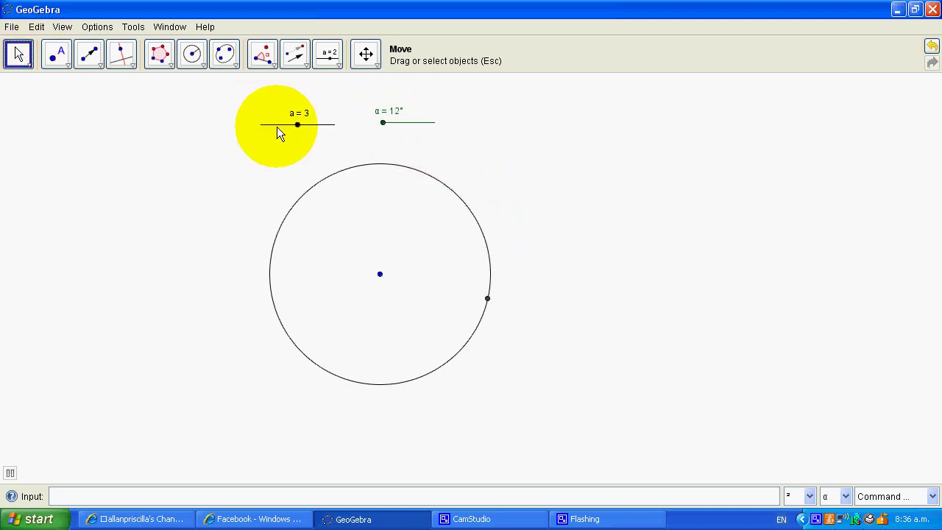
Move slider a to the top-left corner with the α slider just below it.
drag(278, 127, 34, 108)
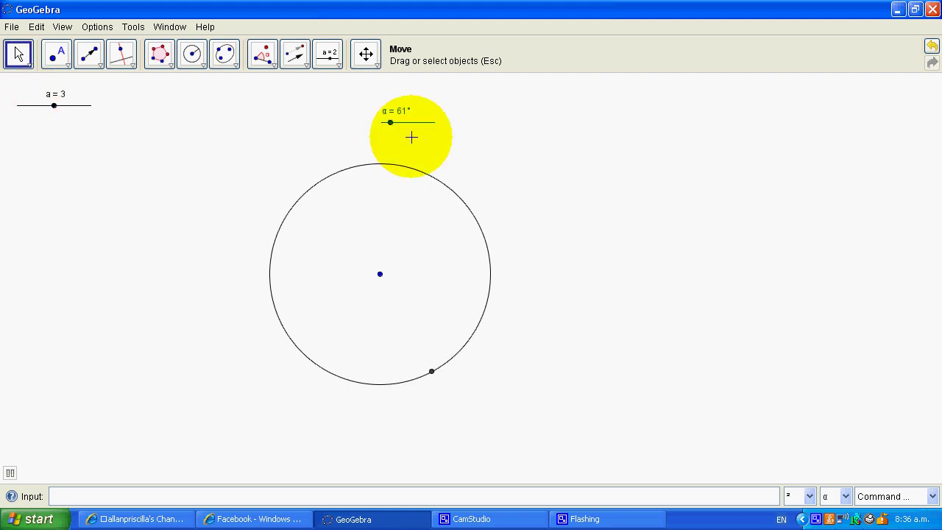
drag(427, 128, 74, 145)
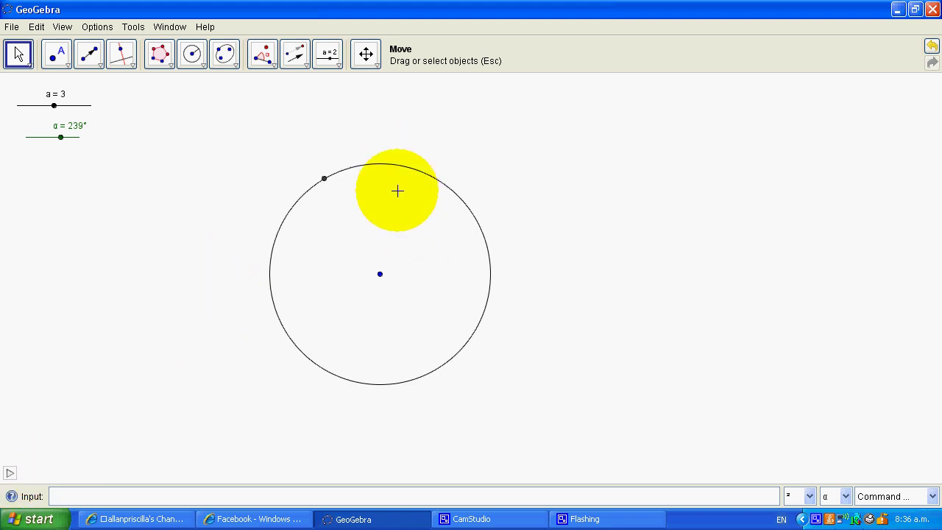
click(170, 62)
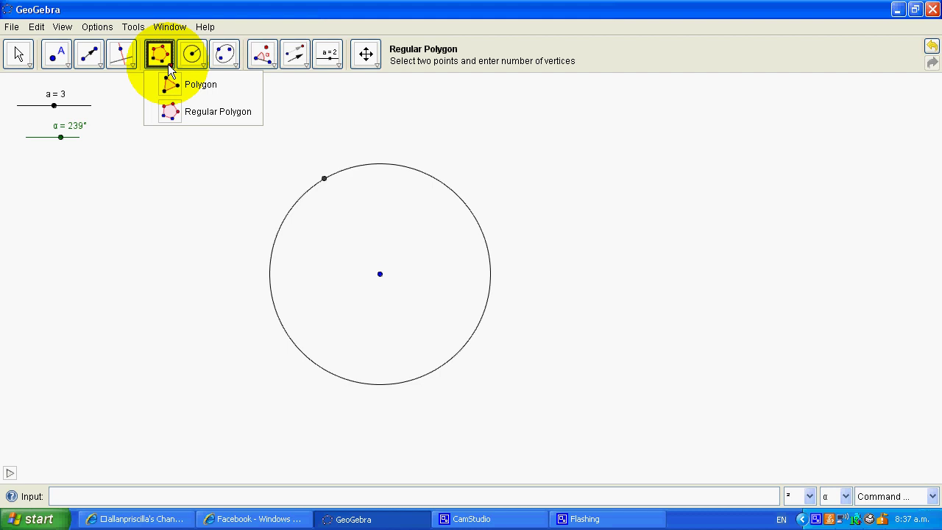
Draw a segment of length a/4 from point B' on the circle, creating point C.
mouse_move(98, 58)
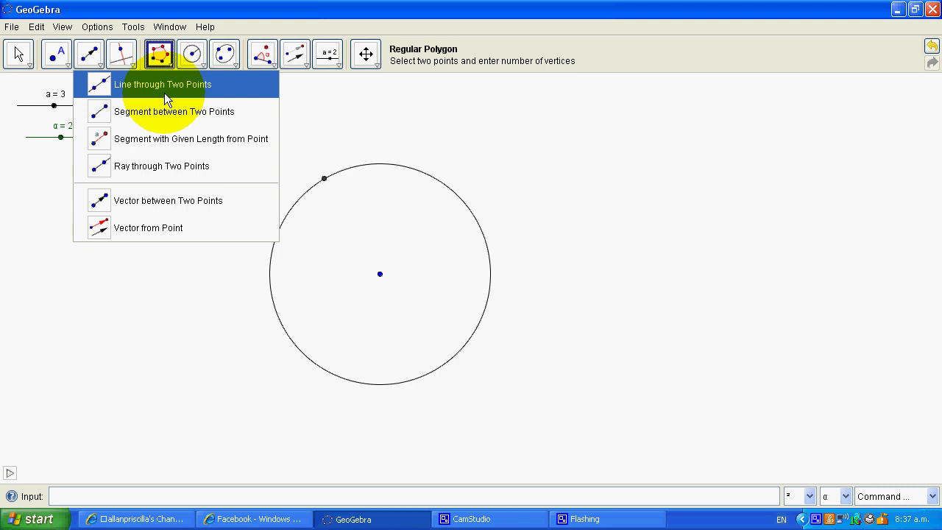
click(179, 138)
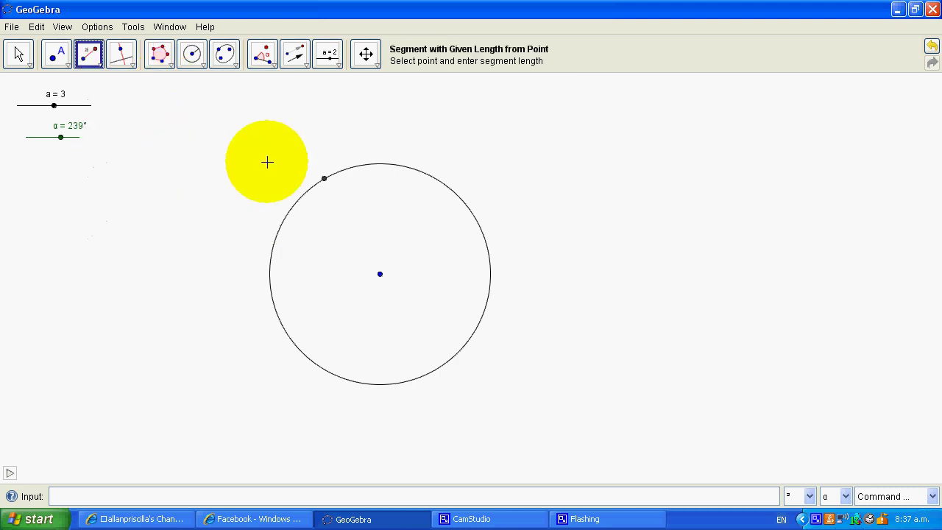
click(324, 178)
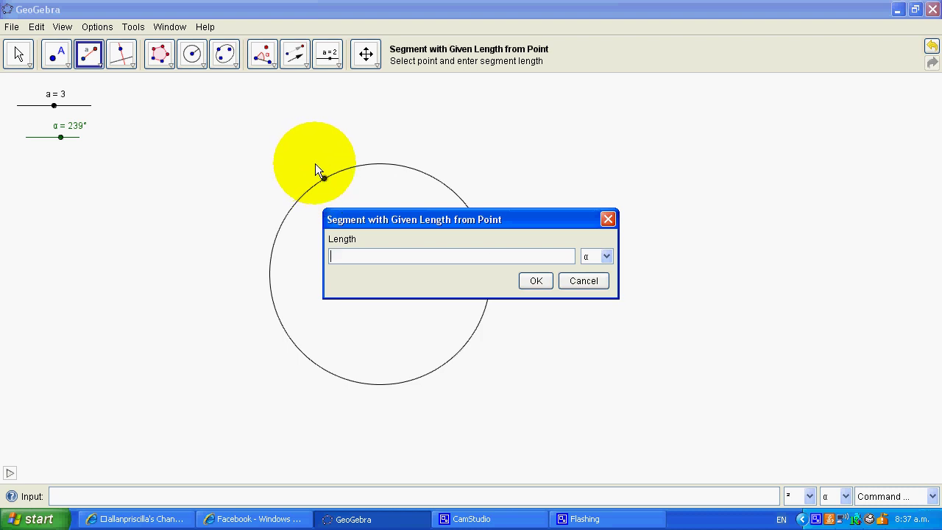
text(a/4)
key(Return)
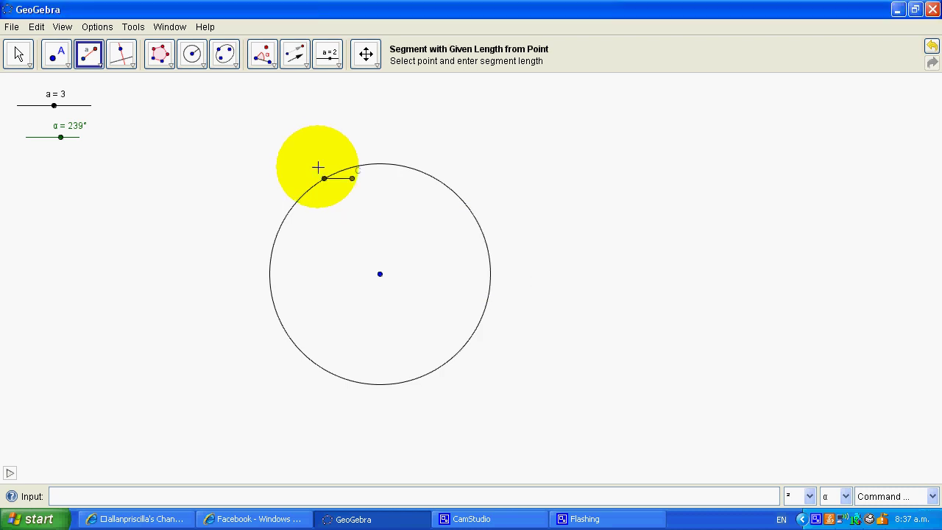
Test the circle with slider a and hide point C's label.
click(19, 54)
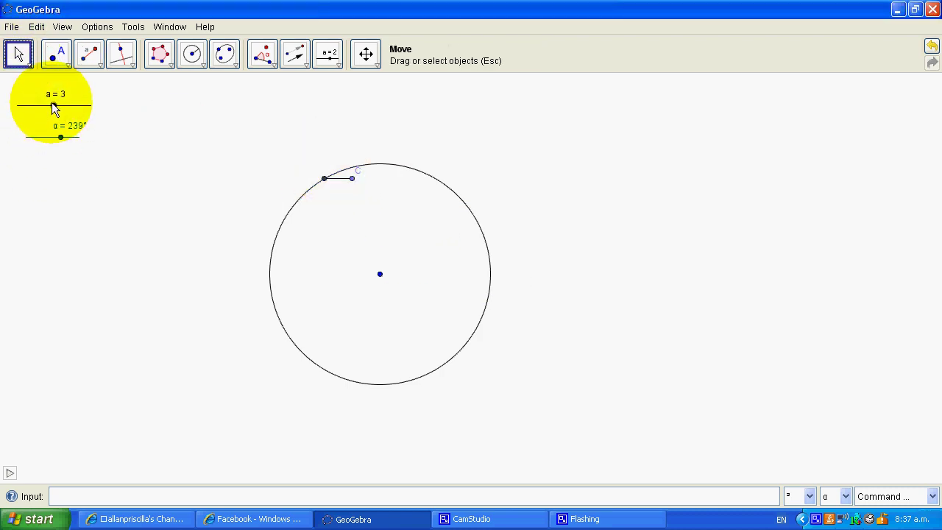
mouse_move(54, 105)
mouse_down()
mouse_move(78, 110)
mouse_move(20, 106)
mouse_move(72, 105)
mouse_move(58, 105)
mouse_up()
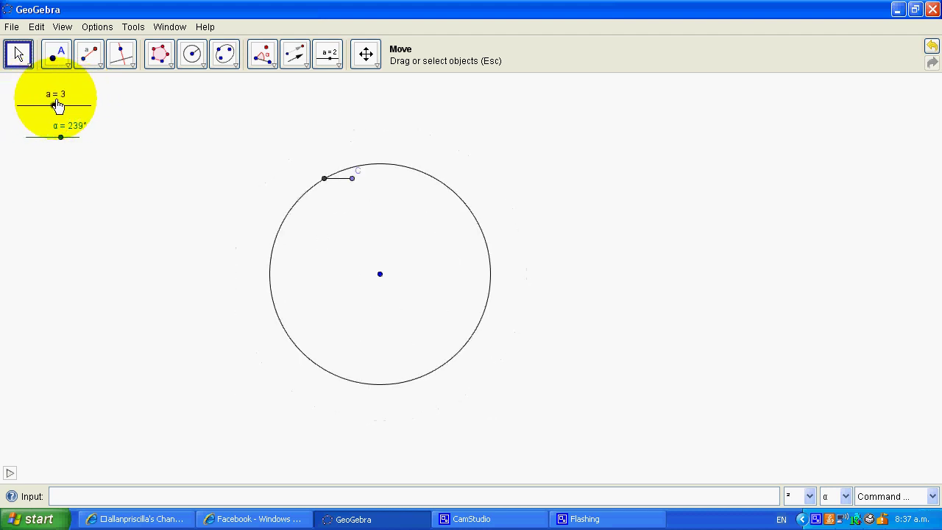
right_click(351, 178)
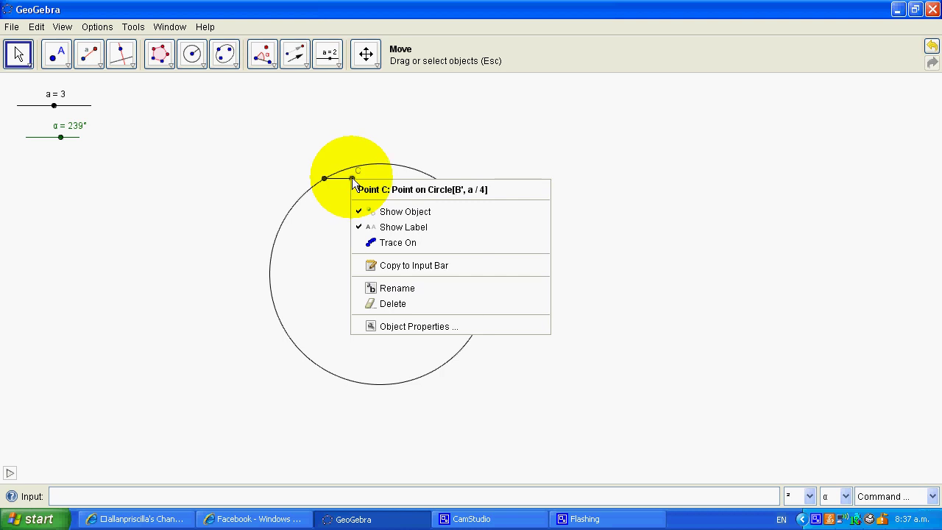
click(390, 226)
Build a regular pentagon with 5 vertices on the circle point B' and C.
click(169, 65)
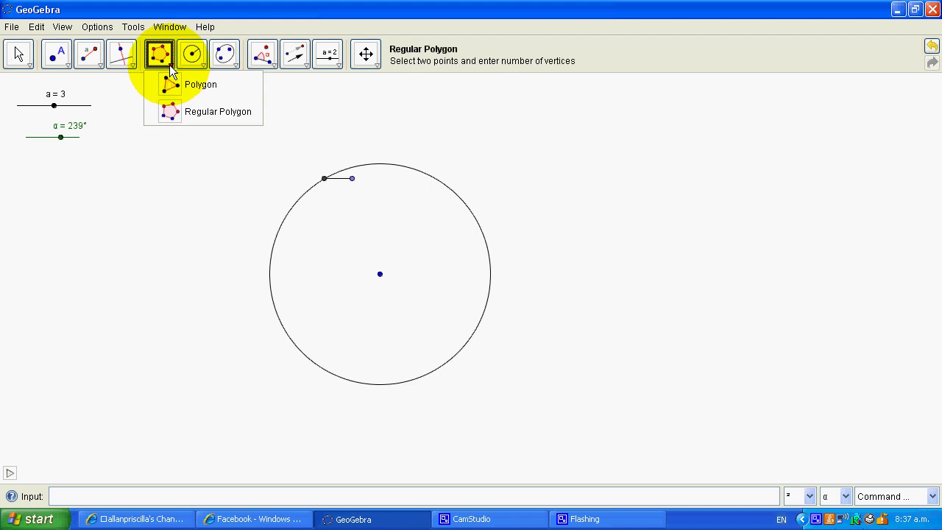
click(185, 112)
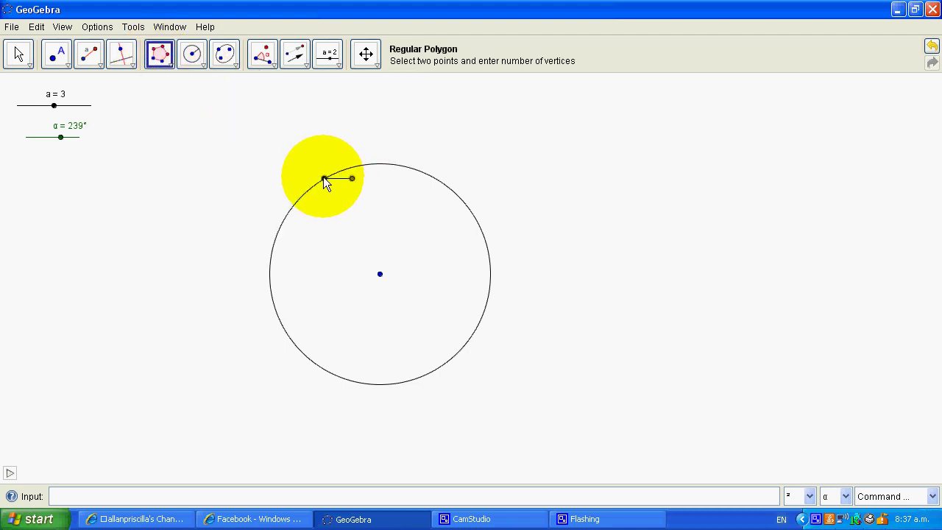
click(324, 178)
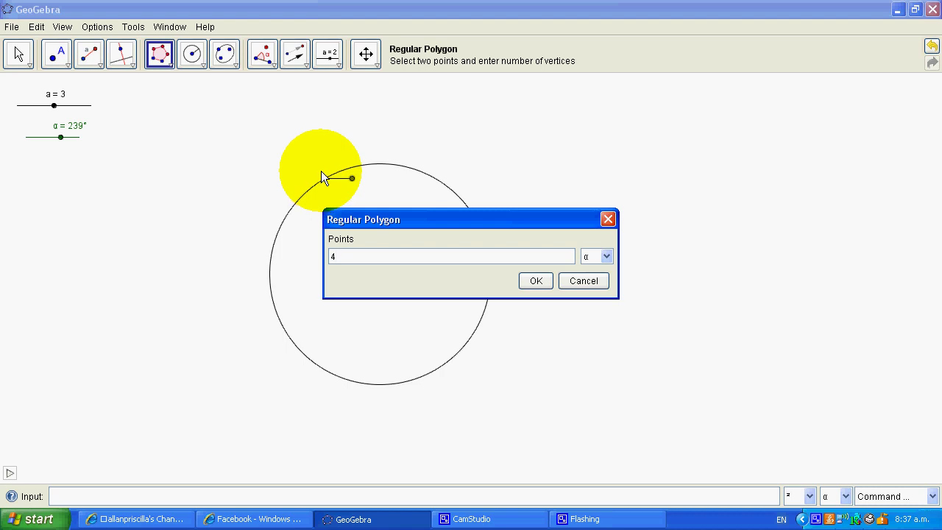
key(BackSpace)
text(5)
key(Return)
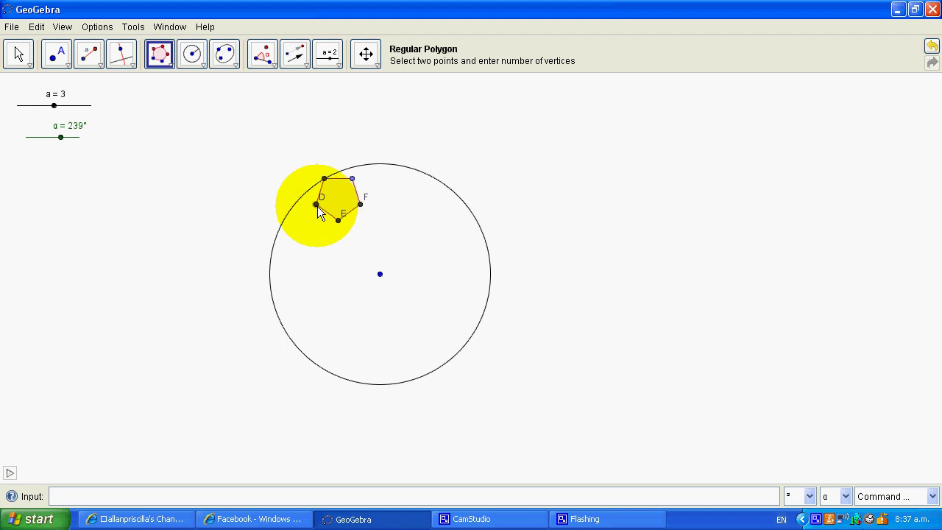
Hide pentagon vertex E, then reverse it with Edit > Undo.
right_click(315, 203)
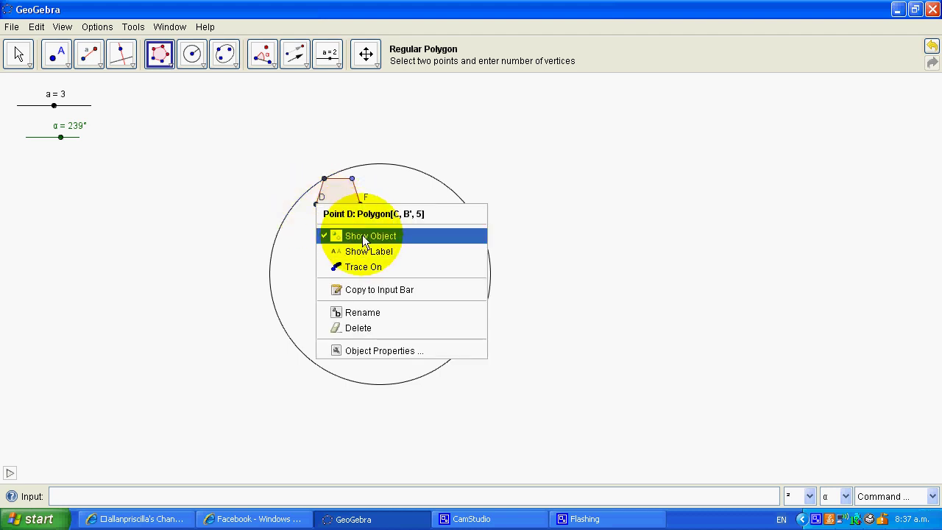
click(304, 202)
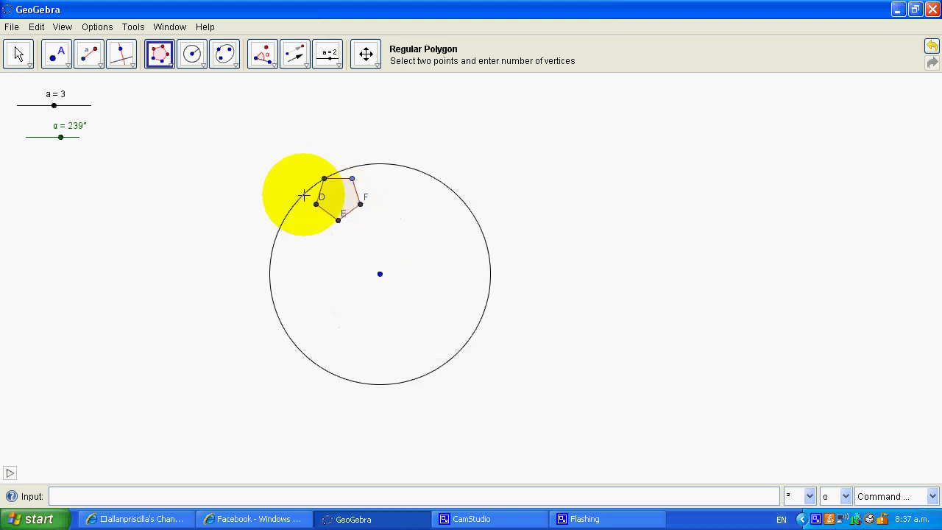
right_click(338, 220)
click(359, 252)
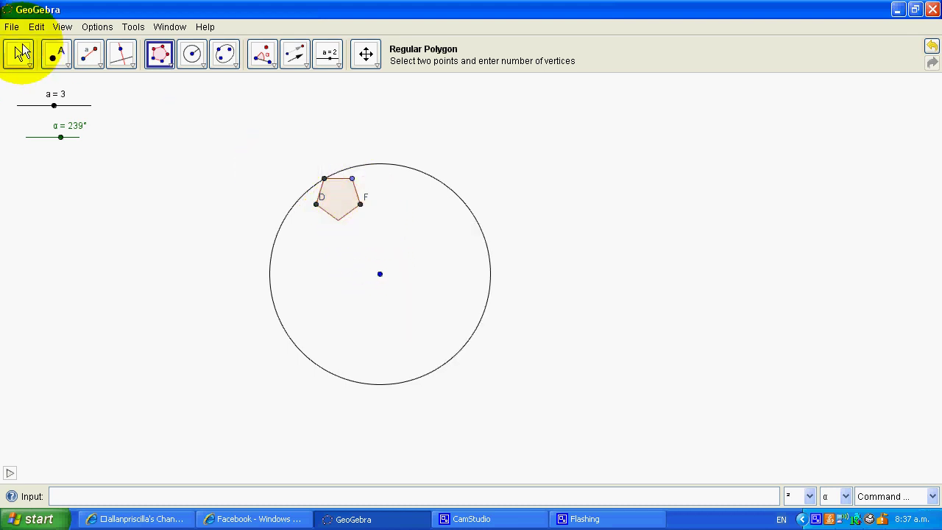
click(36, 26)
click(56, 42)
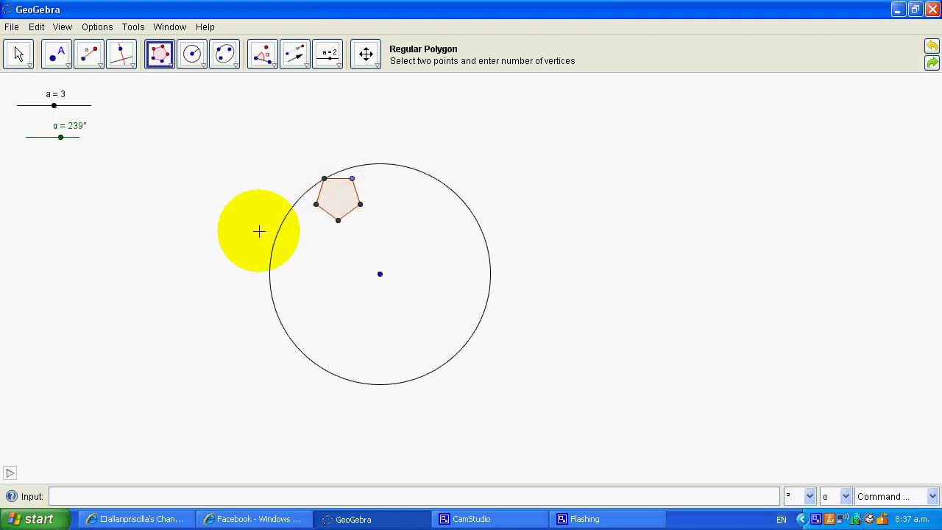
Enlarge the circle with slider a, then return the radius to 3.
click(18, 56)
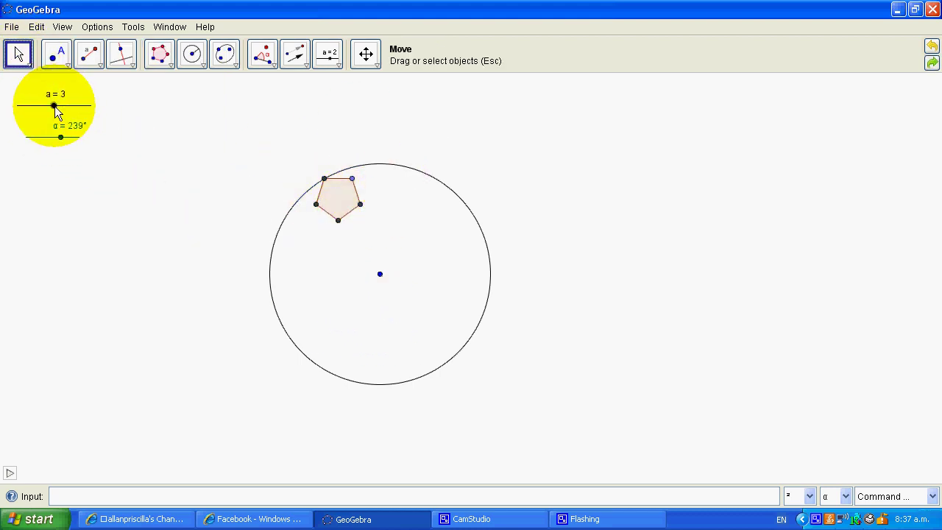
drag(55, 105, 93, 110)
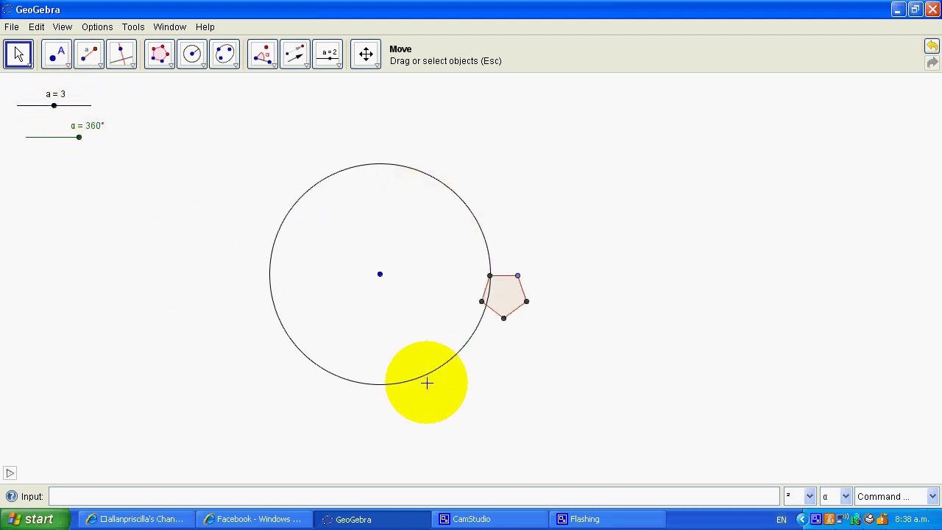
click(268, 64)
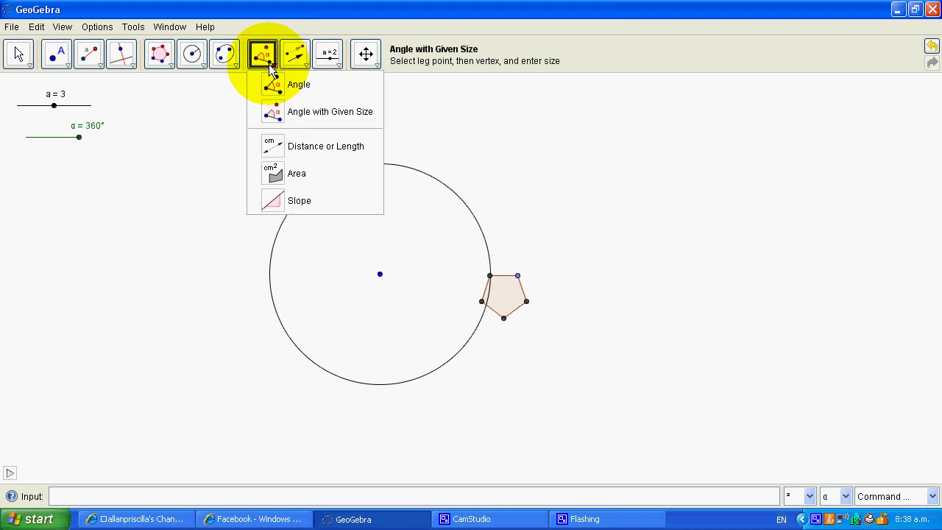
Pull stray point G out of the pentagon and delete it.
click(335, 111)
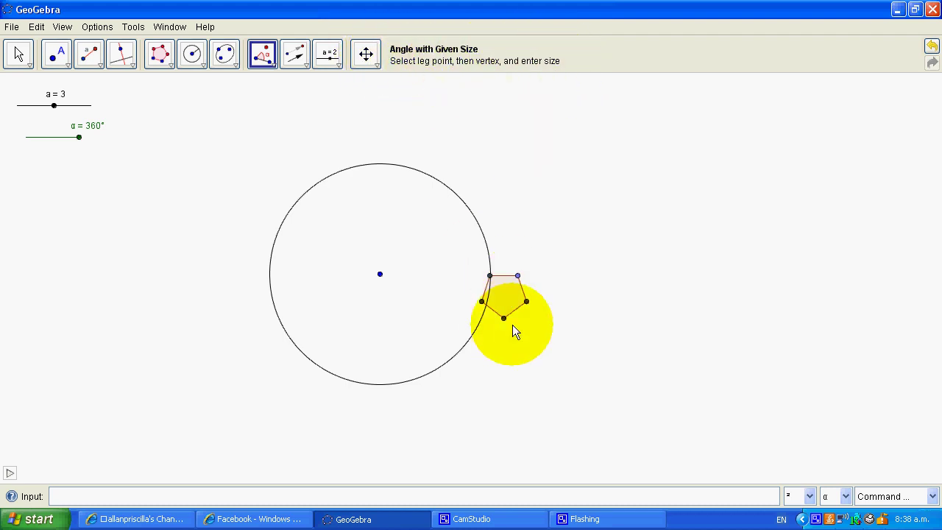
click(19, 54)
drag(506, 295, 543, 243)
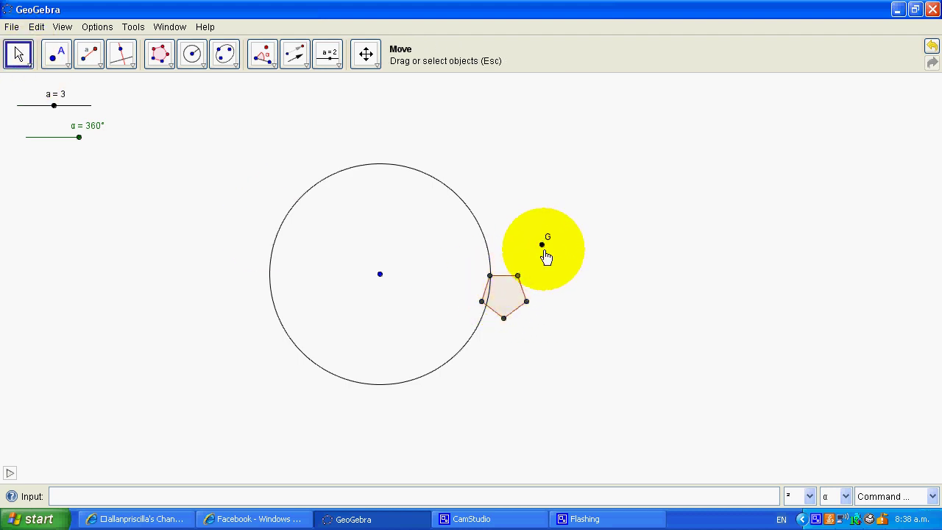
right_click(543, 244)
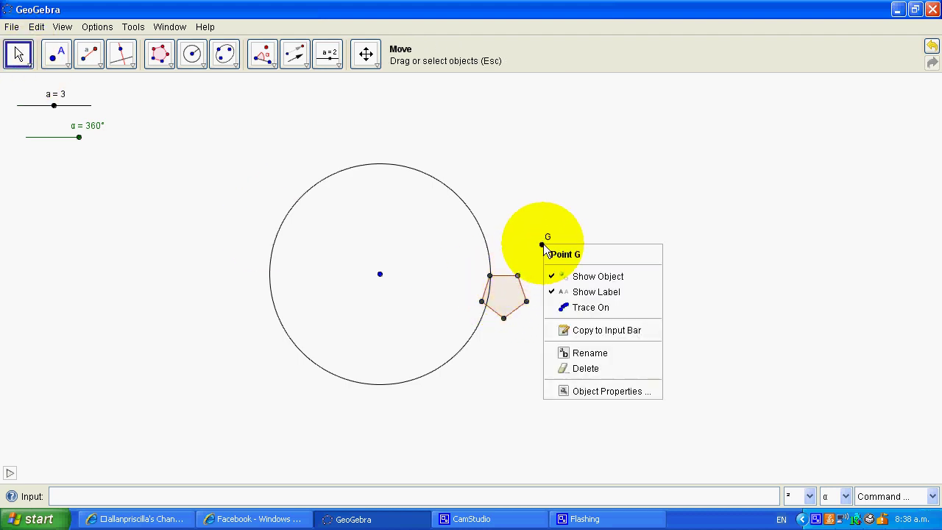
click(598, 369)
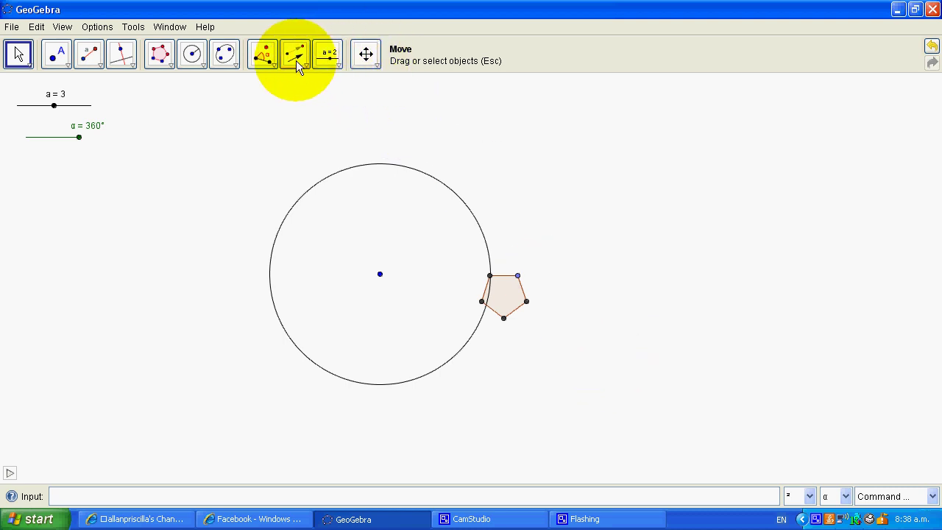
Rotate the pentagon's circle vertex 90° about the centre, creating the top point.
click(272, 65)
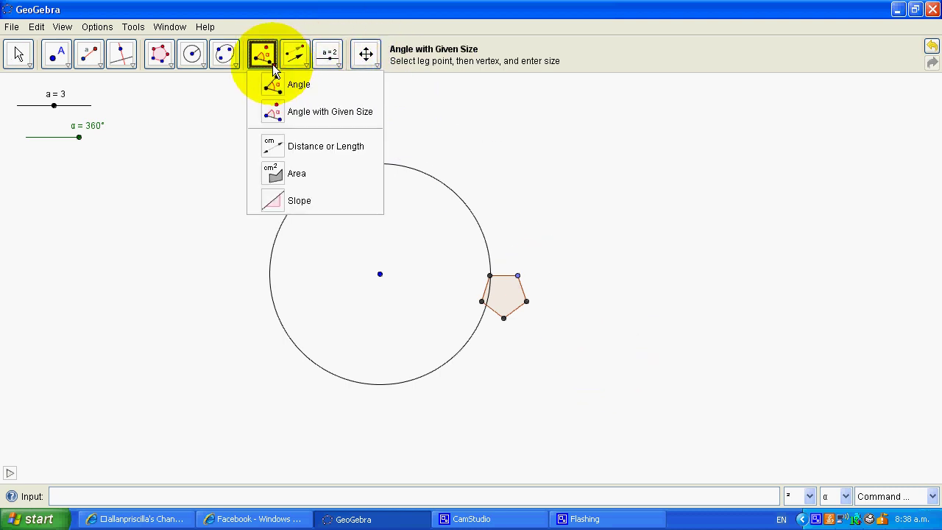
click(316, 110)
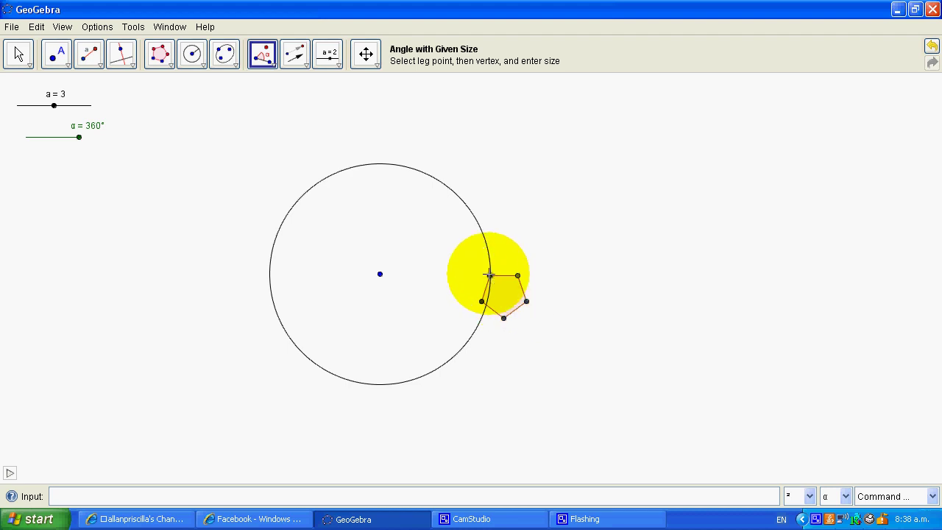
click(490, 274)
click(380, 273)
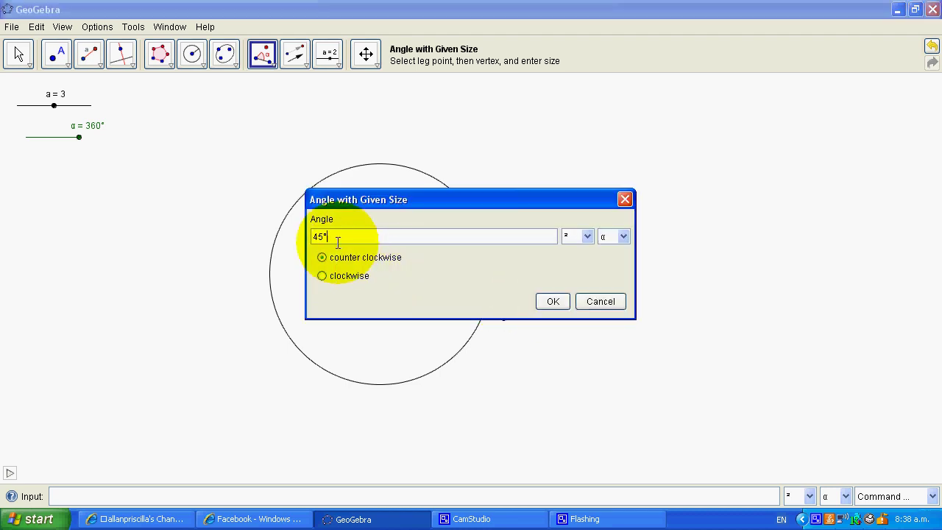
drag(320, 236, 278, 227)
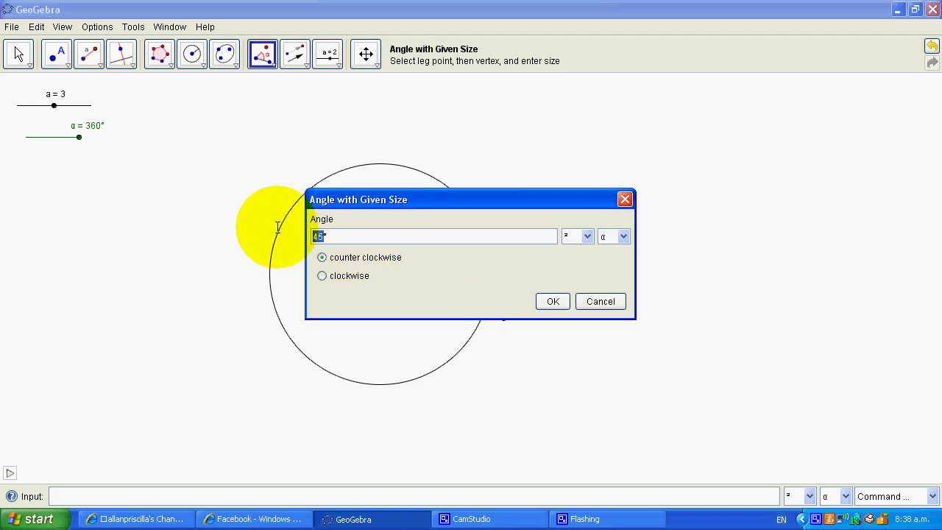
text(90)
click(553, 300)
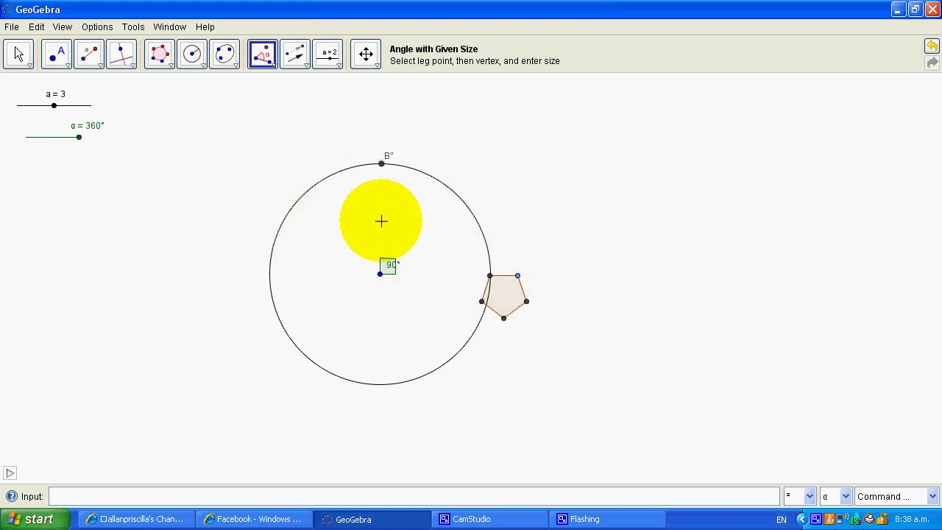
Add two more 90° rotations about the centre for the left and bottom points.
click(380, 275)
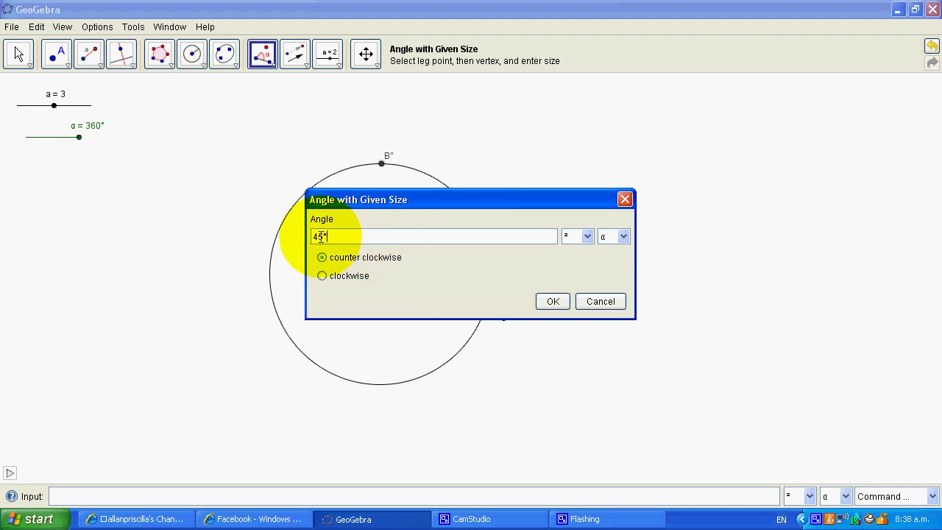
drag(323, 236, 299, 235)
text(90)
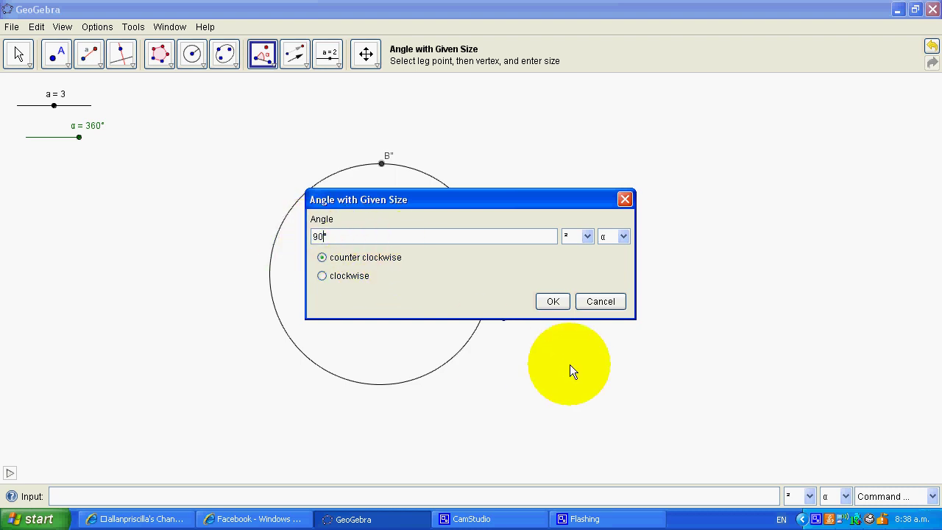
click(557, 303)
click(271, 272)
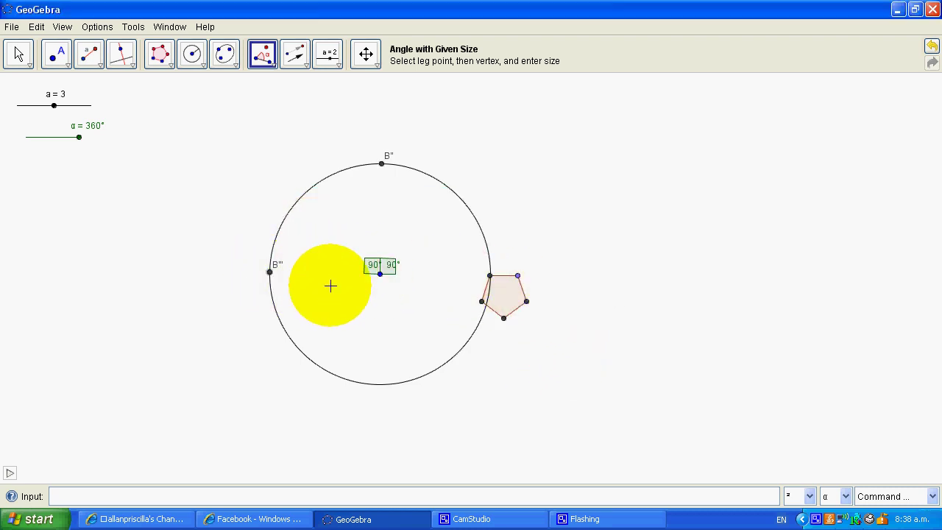
click(380, 273)
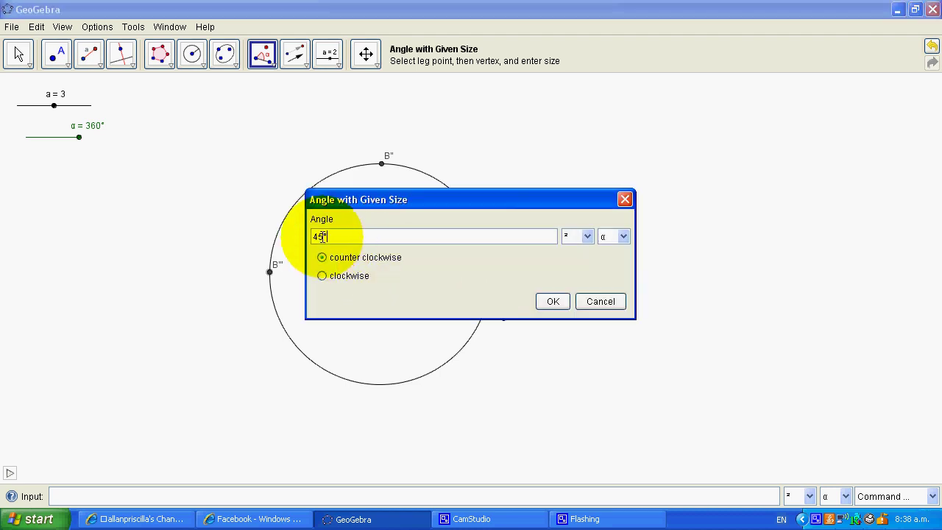
drag(324, 235, 296, 235)
text(90)
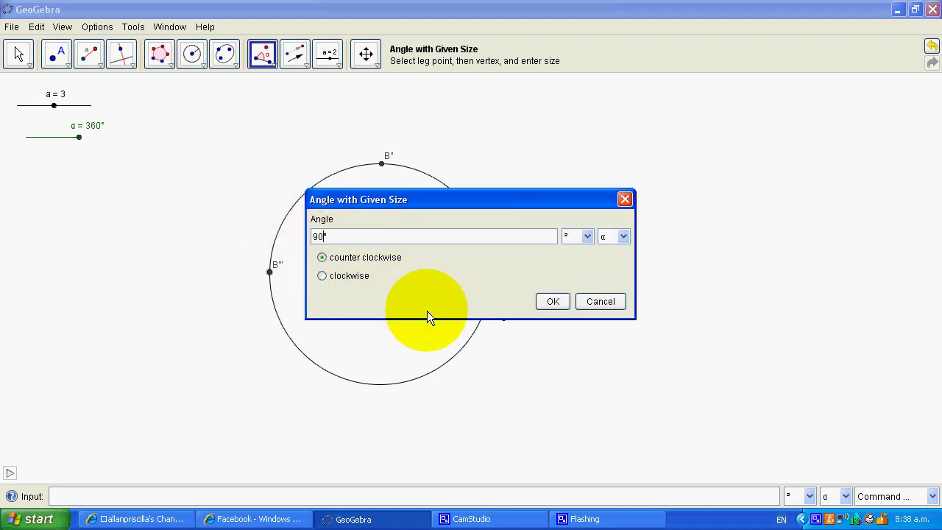
click(548, 300)
Hide the three 90° angle markers.
right_click(390, 266)
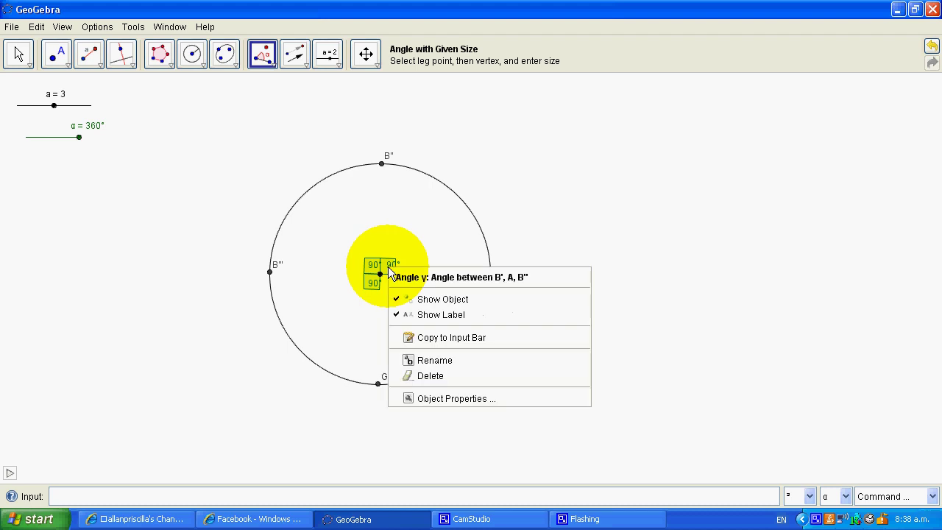
click(423, 299)
right_click(372, 265)
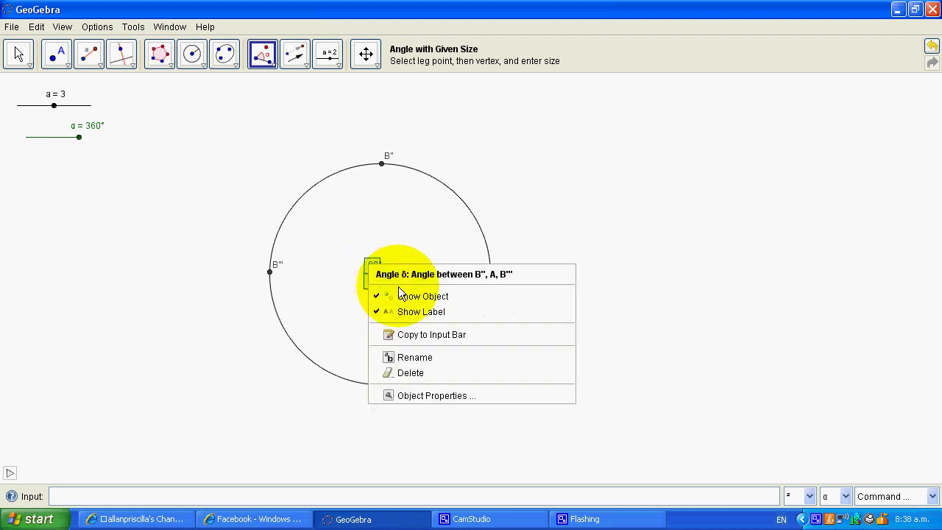
click(416, 296)
right_click(373, 287)
click(404, 311)
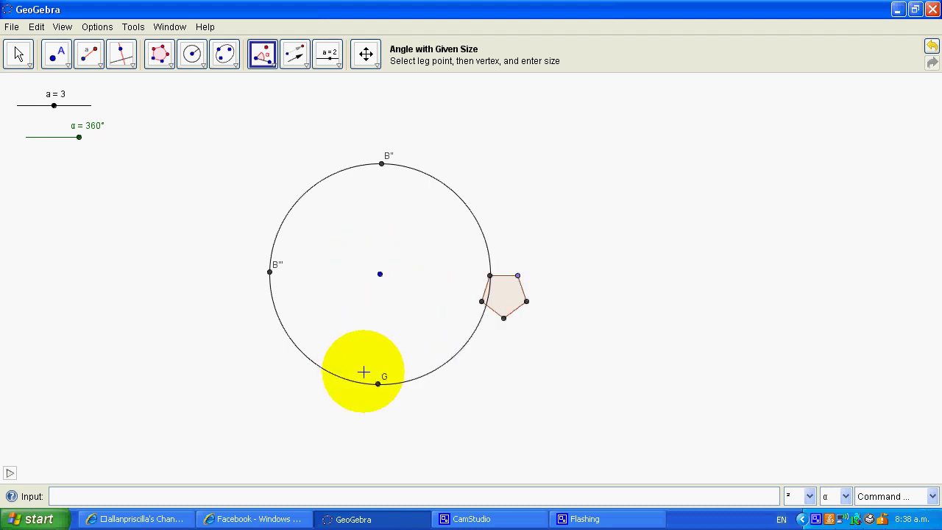
Hide the labels of points G, B''' and B''.
right_click(376, 383)
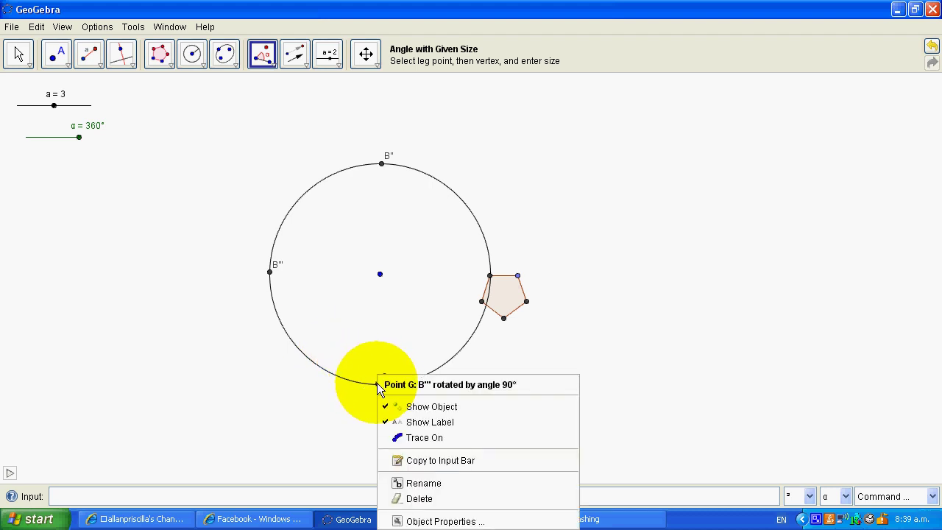
click(416, 422)
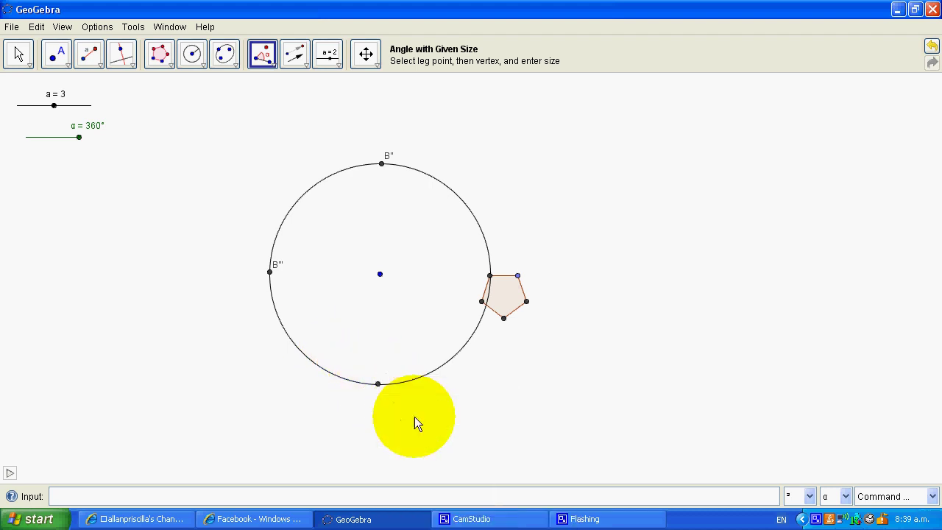
right_click(269, 272)
click(330, 319)
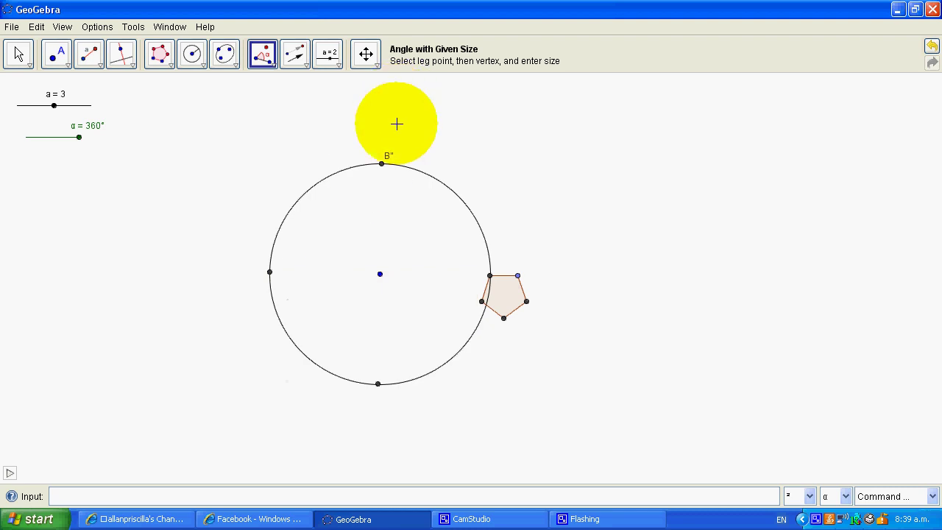
right_click(381, 164)
click(437, 212)
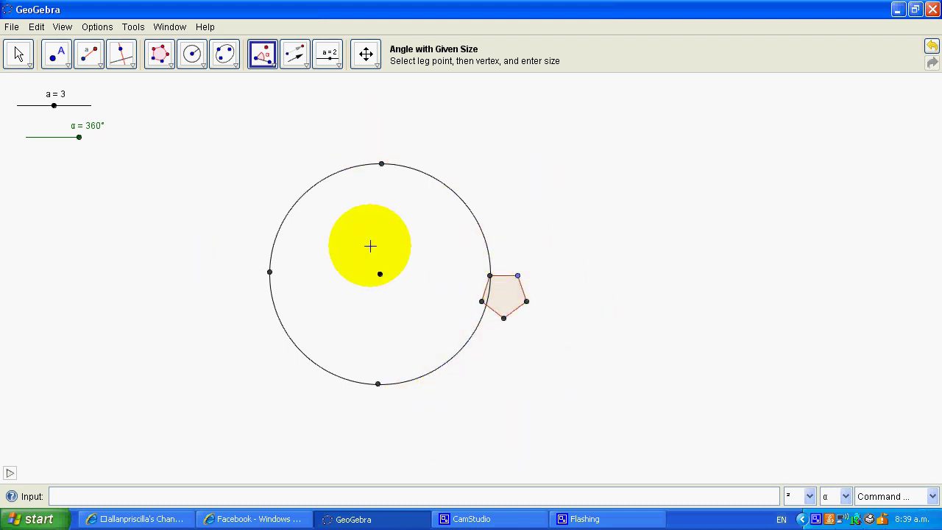
Draw three vectors from the pentagon's circle vertex to the top, left and bottom points.
click(66, 63)
mouse_move(95, 57)
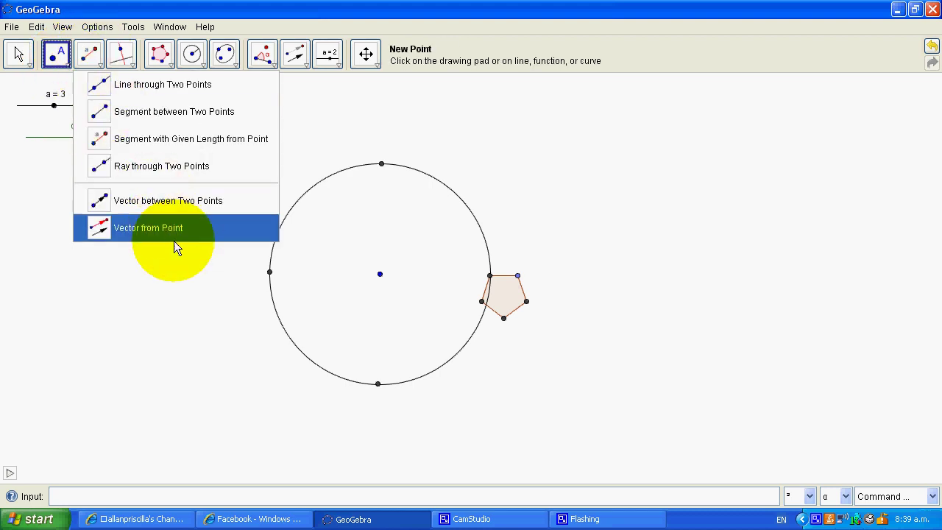
click(193, 199)
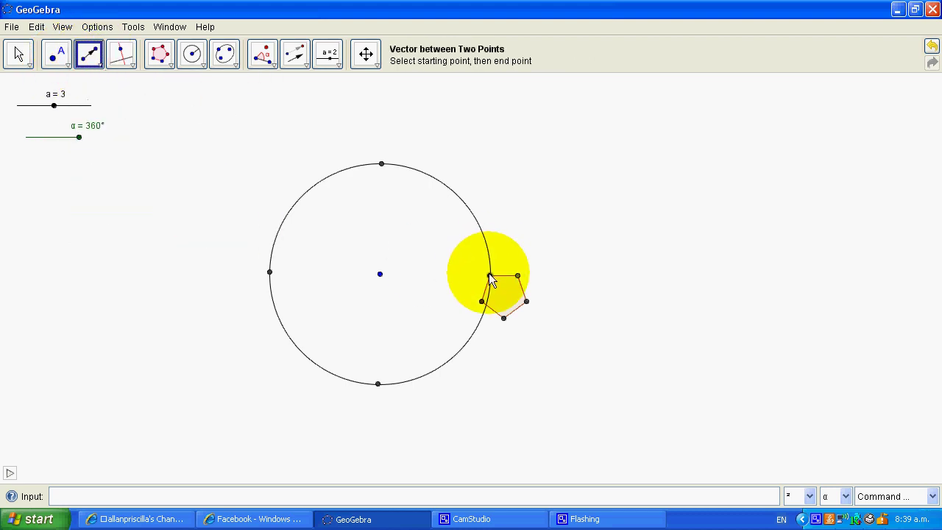
click(489, 275)
click(381, 163)
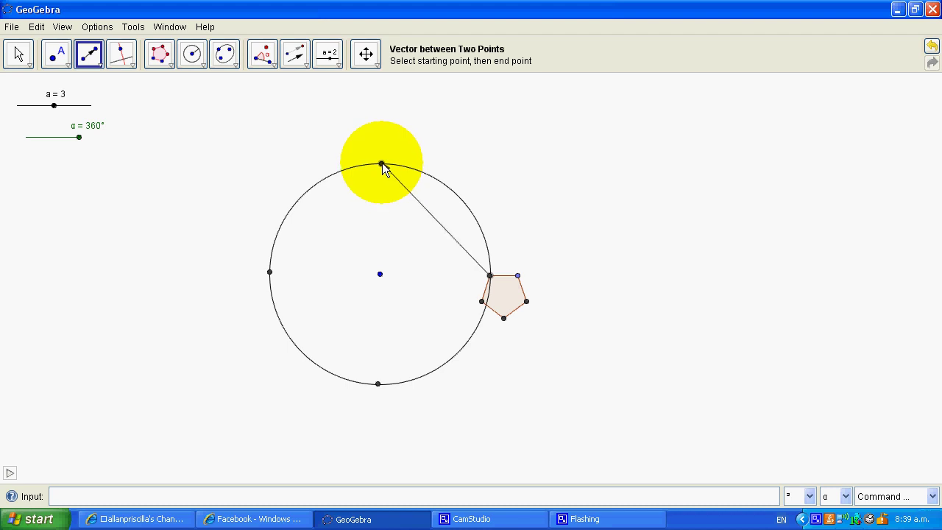
click(489, 276)
click(270, 272)
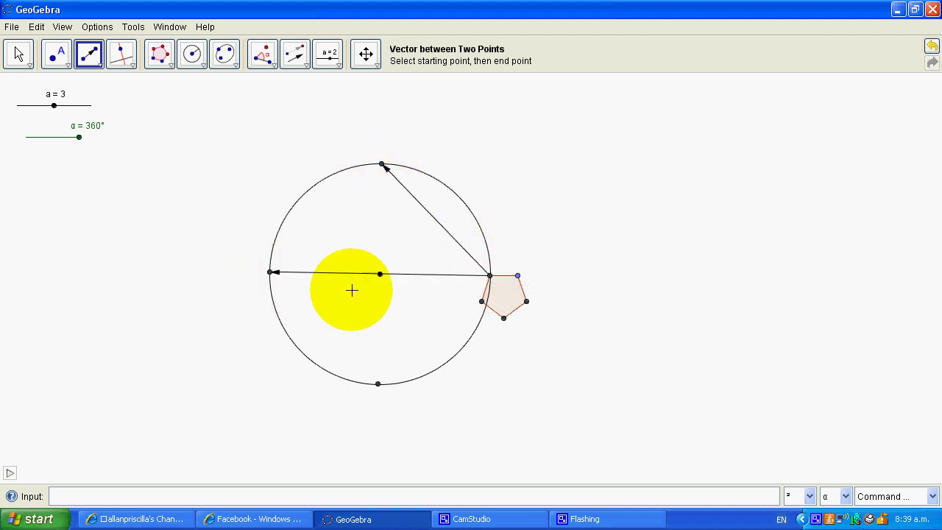
click(489, 276)
click(378, 381)
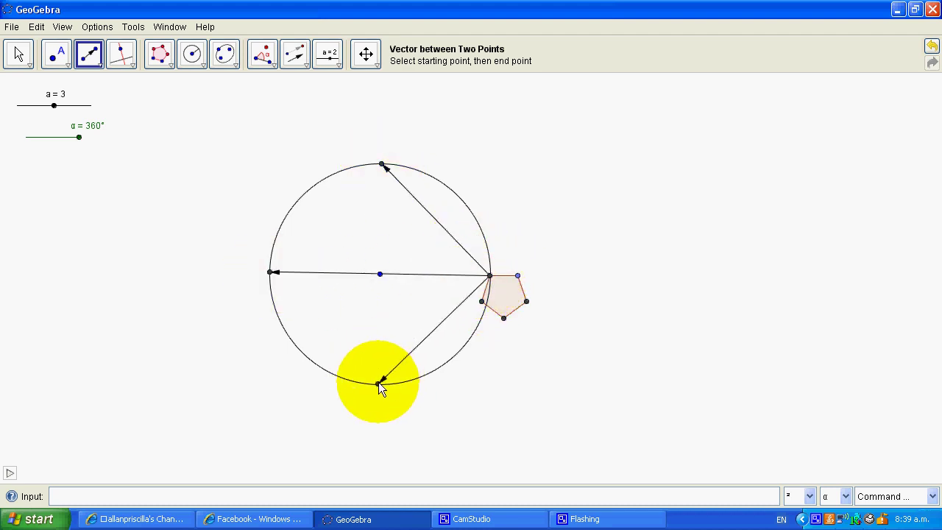
Translate the pentagon along each vector to the circle's top, left and bottom points.
click(305, 63)
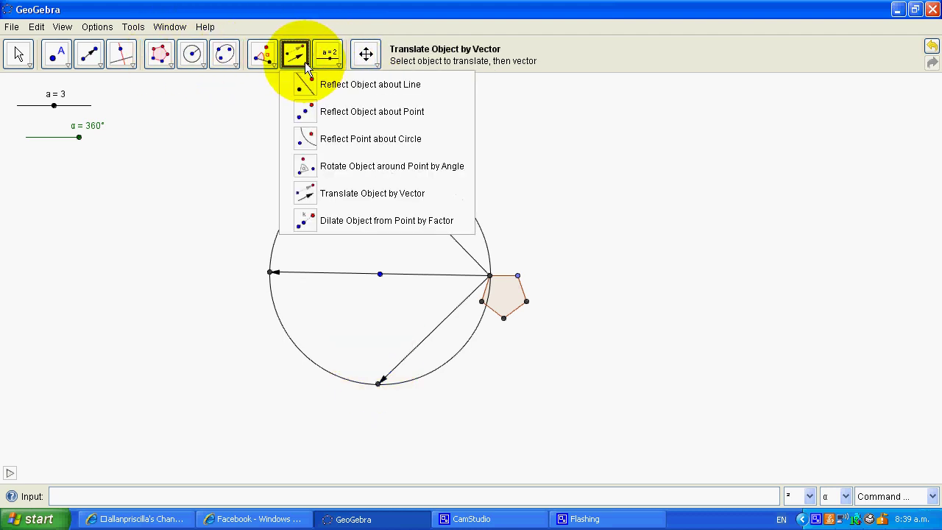
click(352, 195)
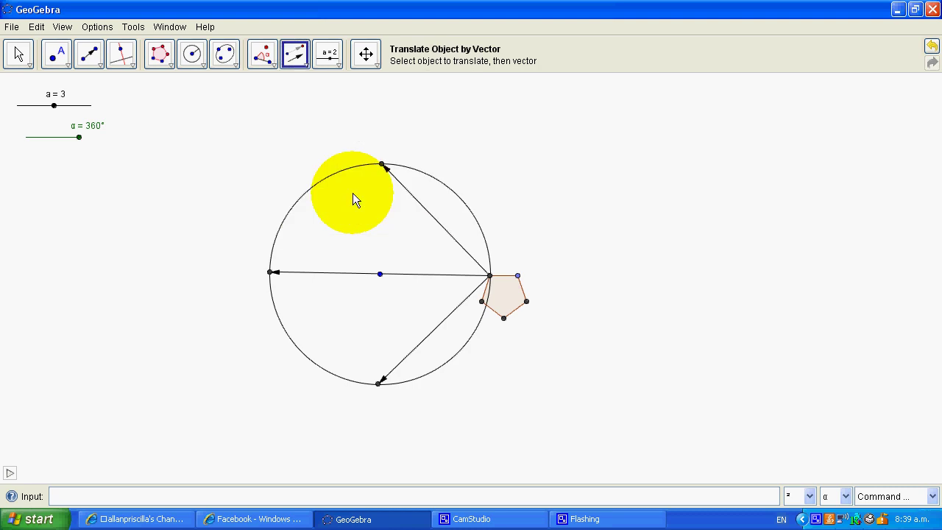
click(509, 295)
click(473, 259)
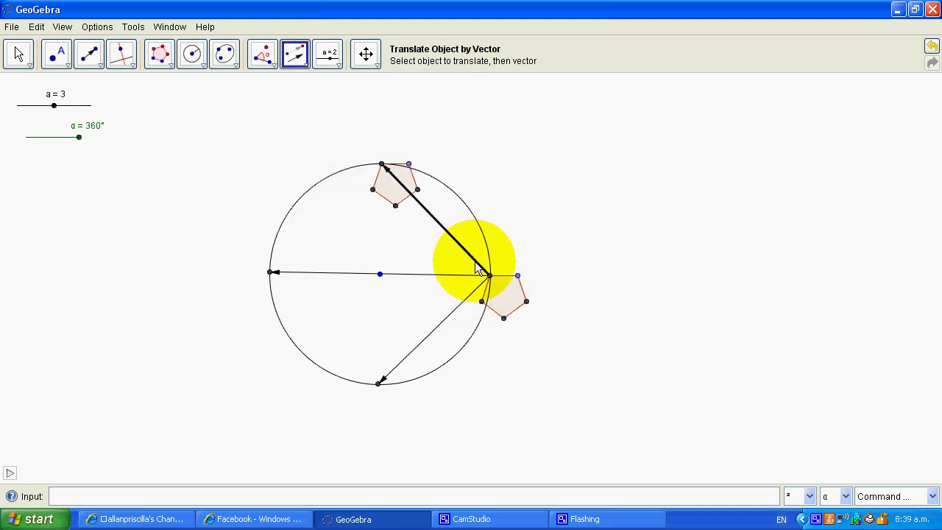
click(452, 274)
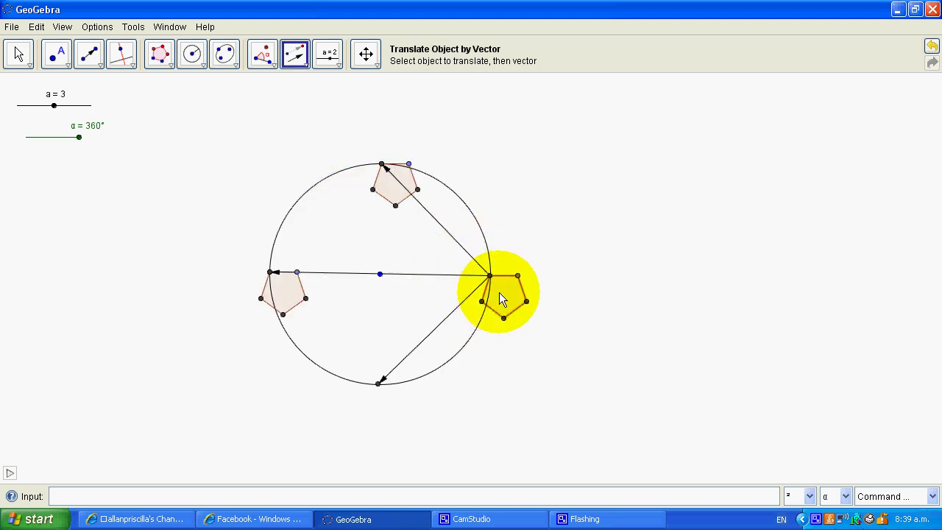
click(457, 306)
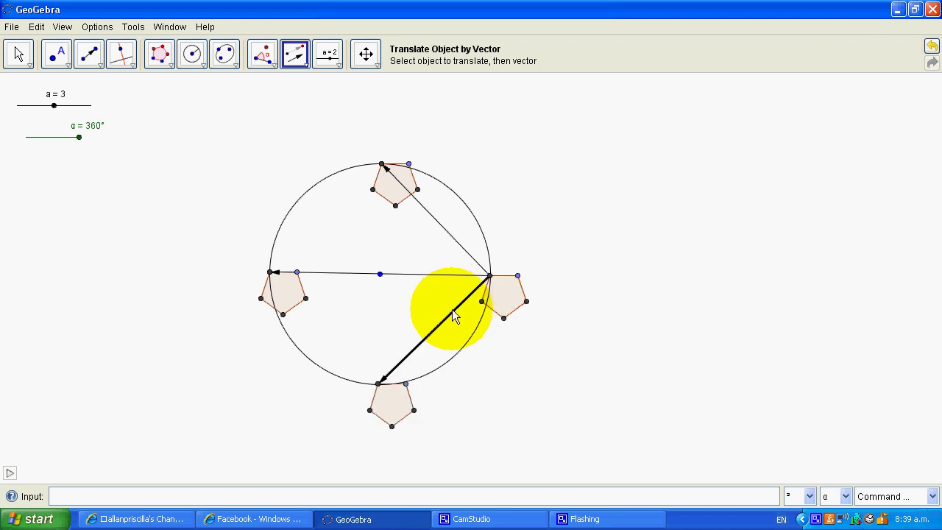
Hide the bottom, horizontal and diagonal vectors.
right_click(452, 309)
click(477, 341)
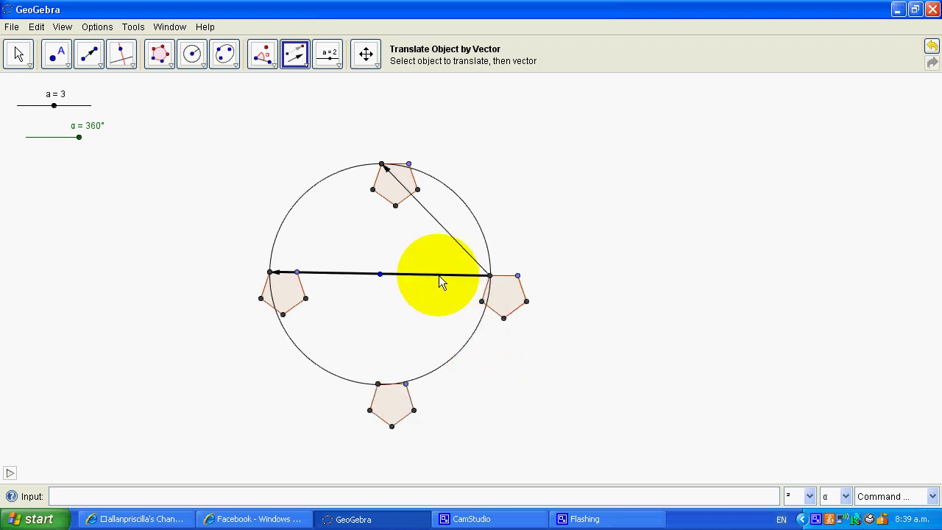
right_click(438, 276)
click(470, 307)
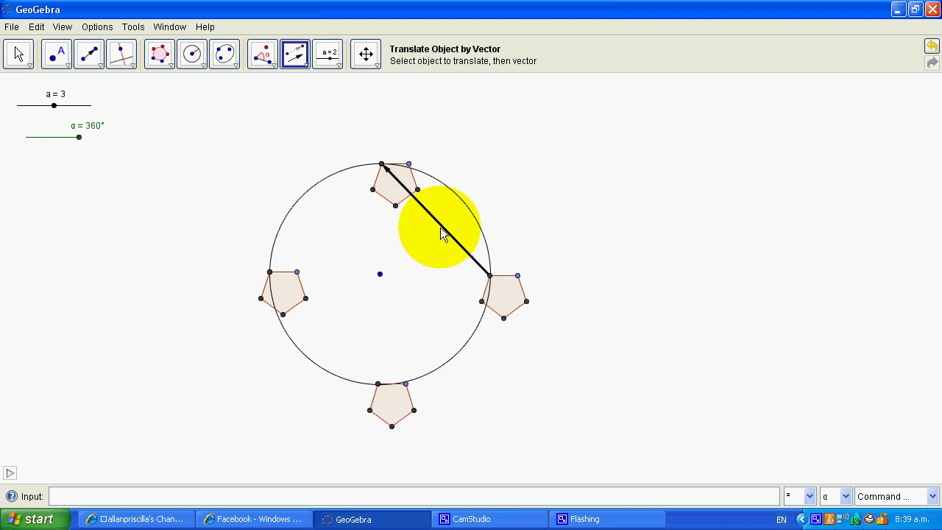
right_click(443, 228)
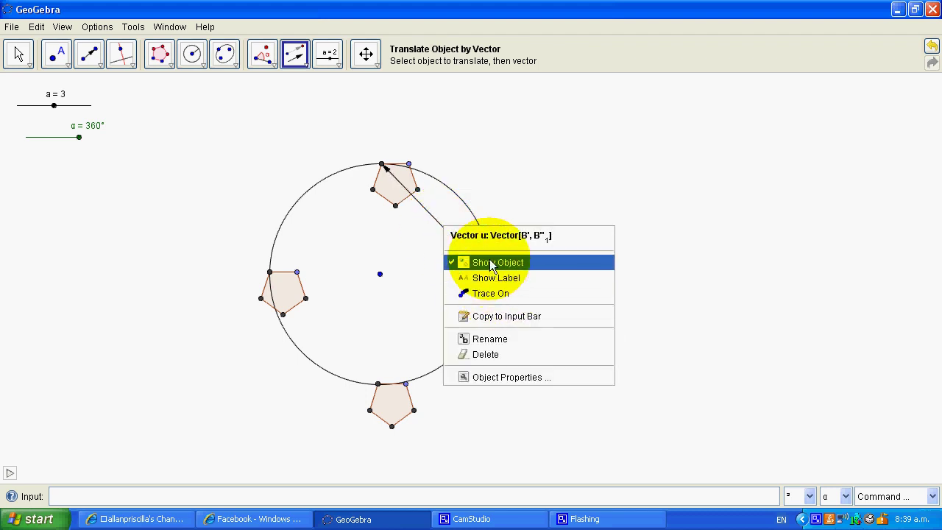
click(489, 261)
Style the top pentagon magenta with a dashed outline, thickness 12 and fill about 45.
right_click(403, 189)
click(480, 317)
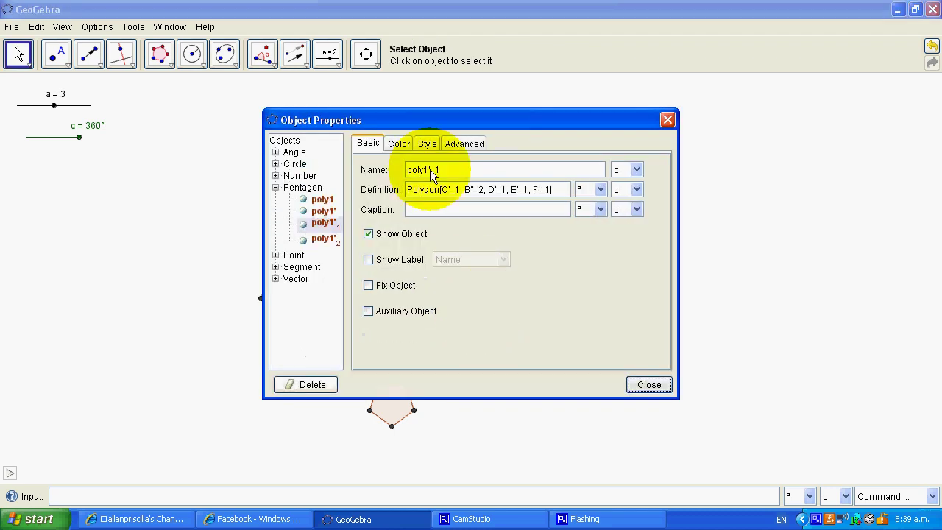
click(398, 143)
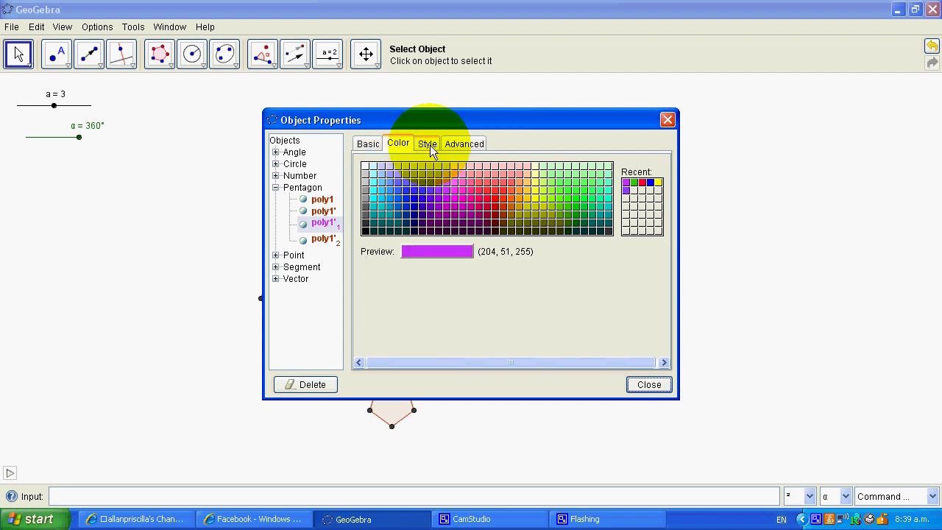
click(428, 143)
drag(394, 185, 507, 189)
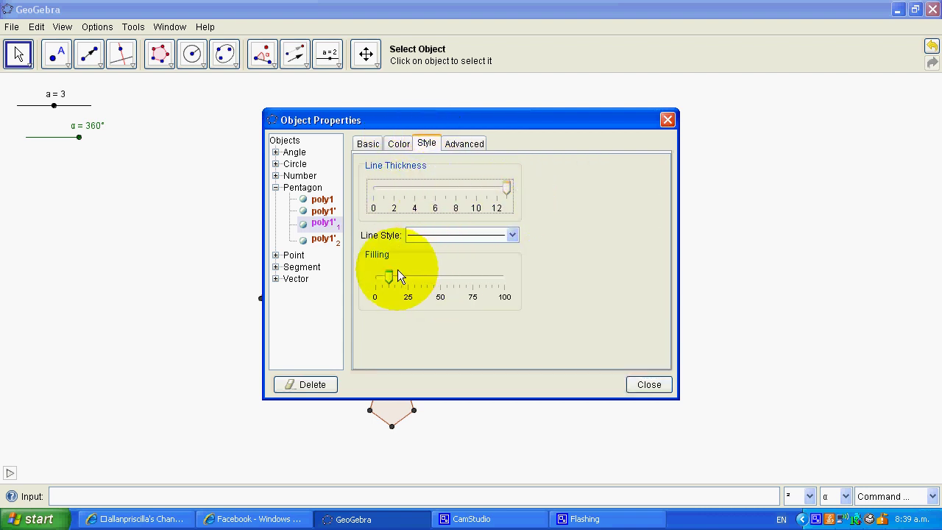
drag(397, 275, 446, 281)
click(508, 235)
click(507, 259)
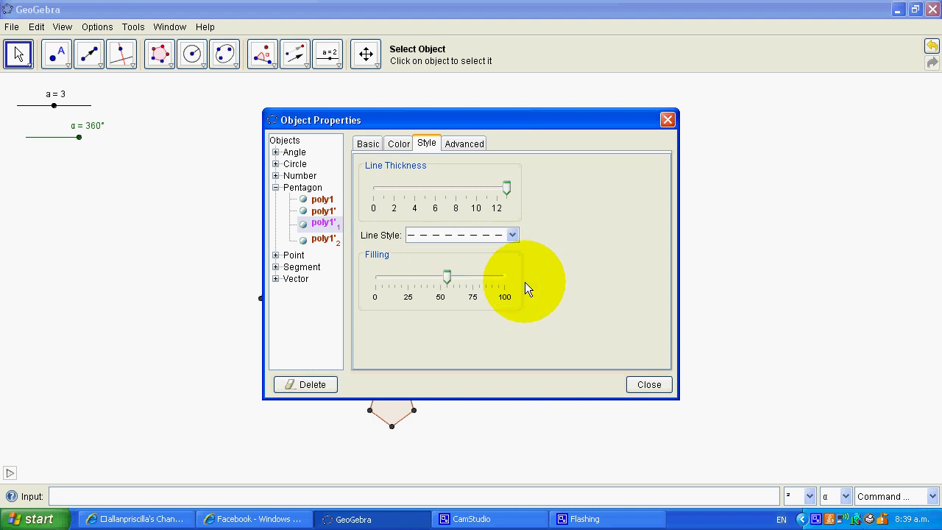
click(660, 386)
Make the right pentagon red with a thicker dotted outline and more fill.
right_click(504, 291)
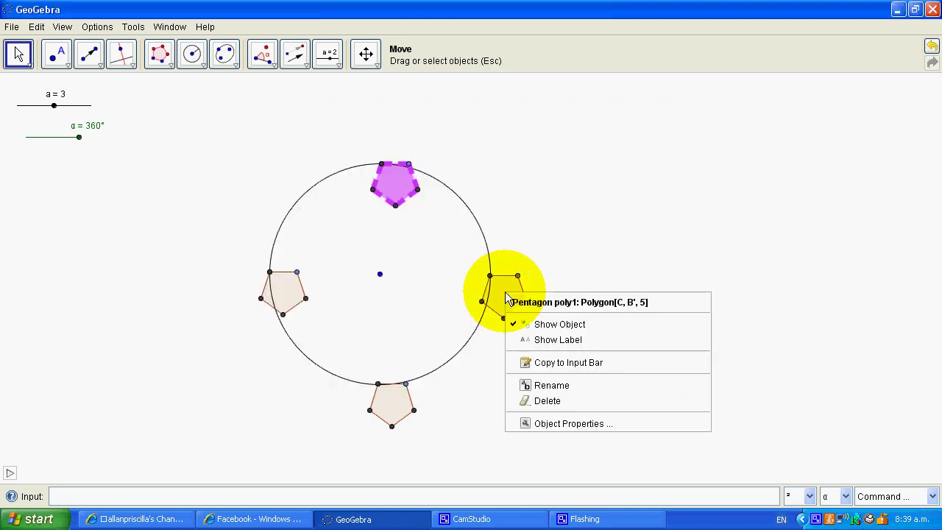
click(588, 423)
drag(403, 185, 519, 203)
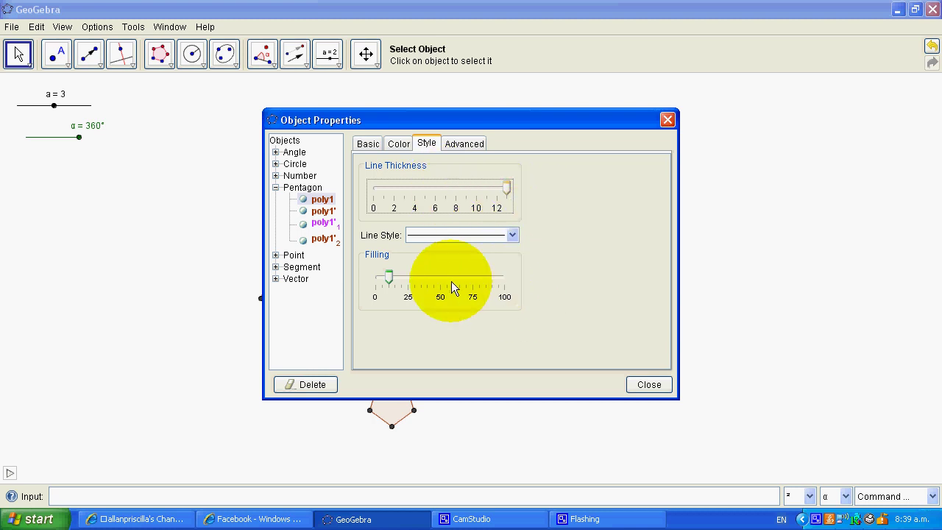
drag(388, 278, 431, 280)
click(510, 235)
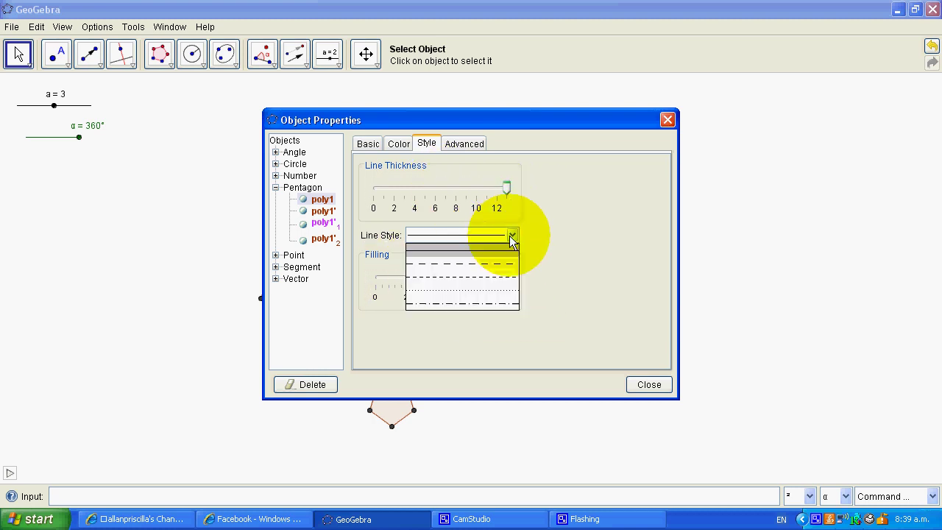
click(506, 291)
click(399, 142)
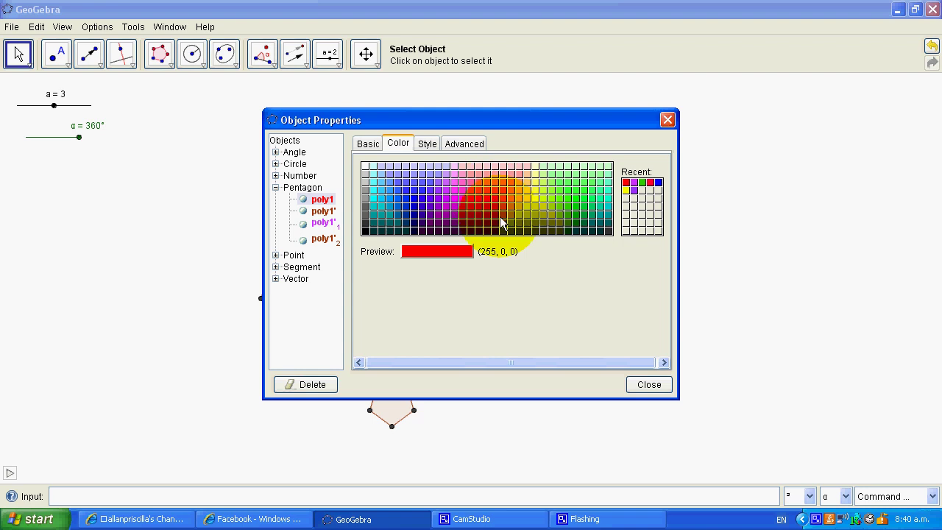
click(649, 384)
Colour the bottom pentagon green with outline thickness 12 and fill about 50.
right_click(396, 412)
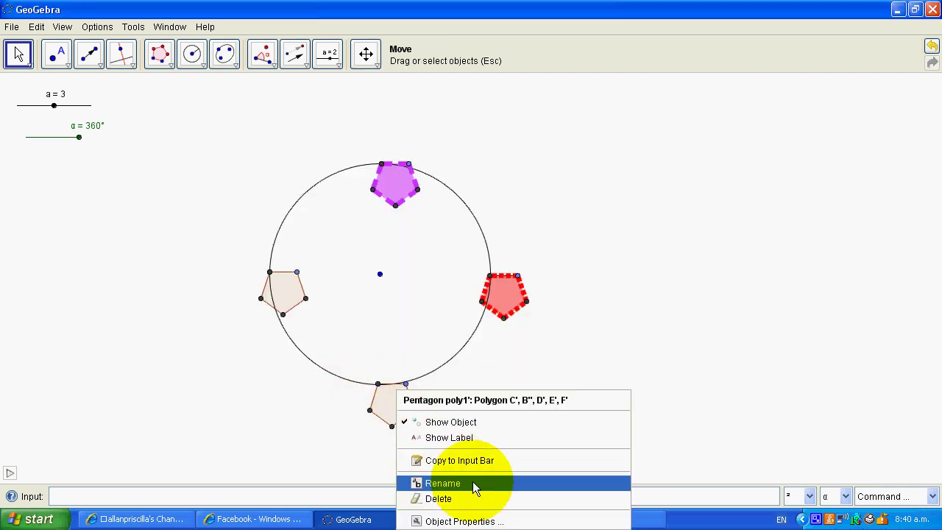
click(471, 520)
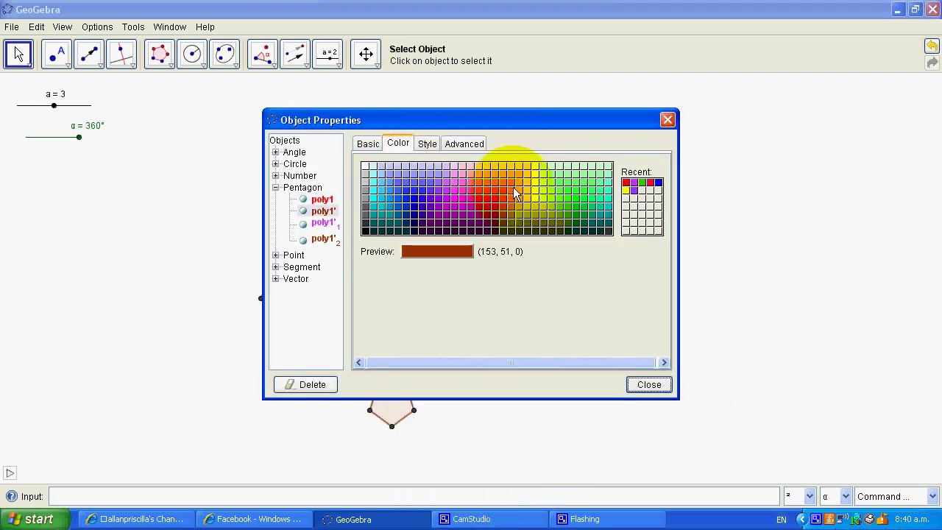
click(587, 196)
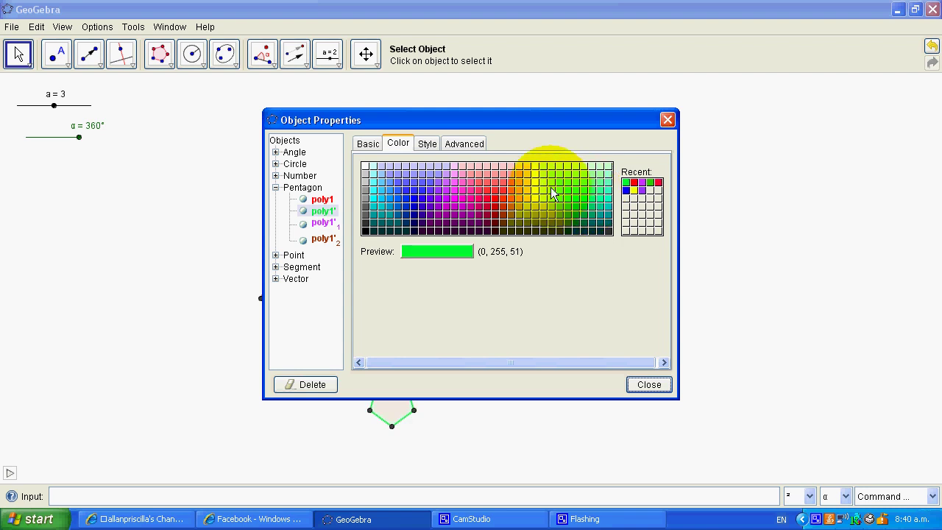
click(427, 143)
drag(400, 193, 525, 207)
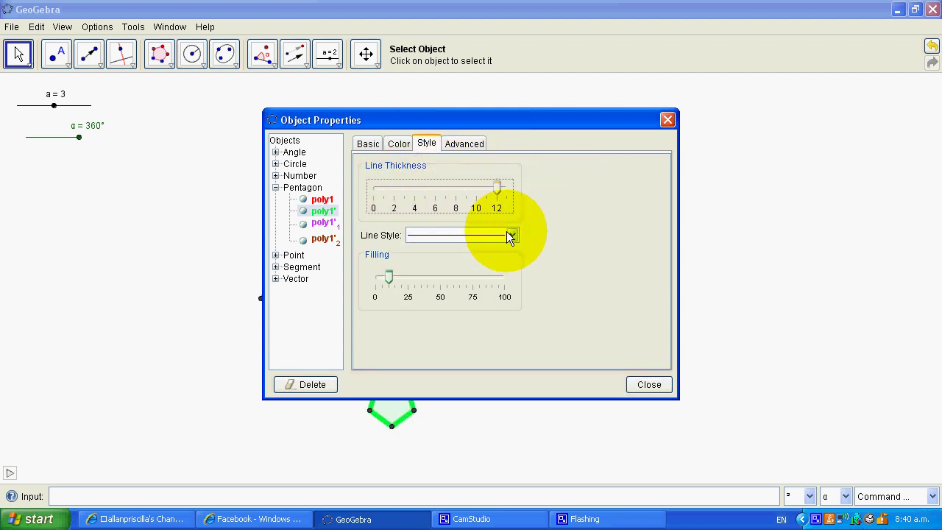
drag(388, 279, 440, 279)
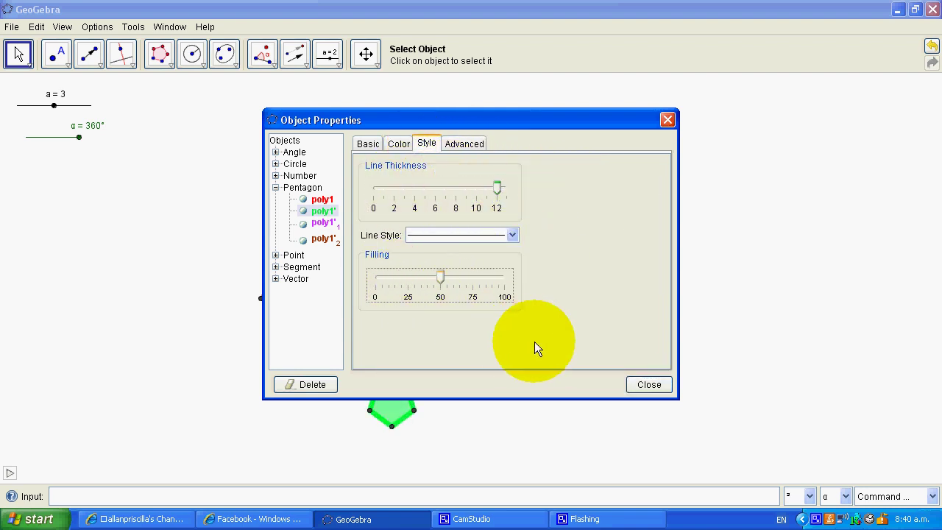
click(648, 384)
Colour the left pentagon blue with a dash-dot outline and fill about 50.
right_click(289, 300)
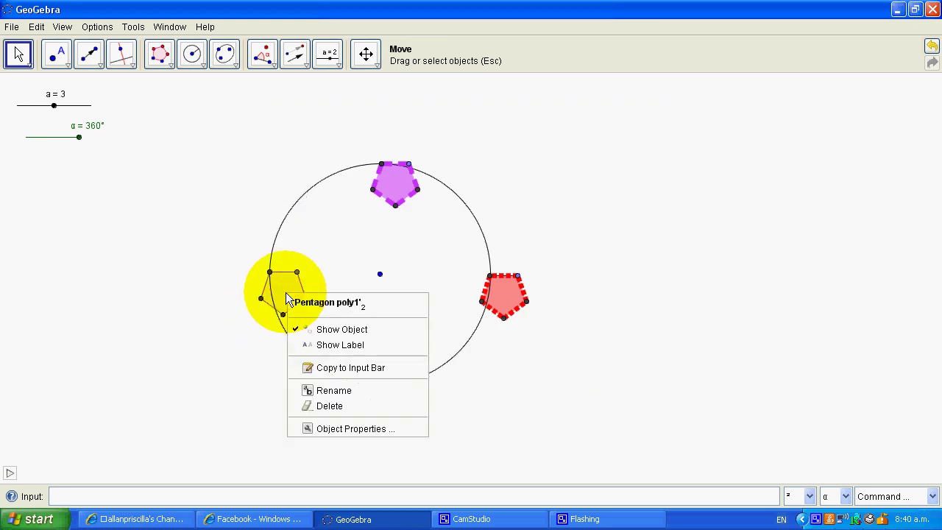
click(370, 430)
click(395, 143)
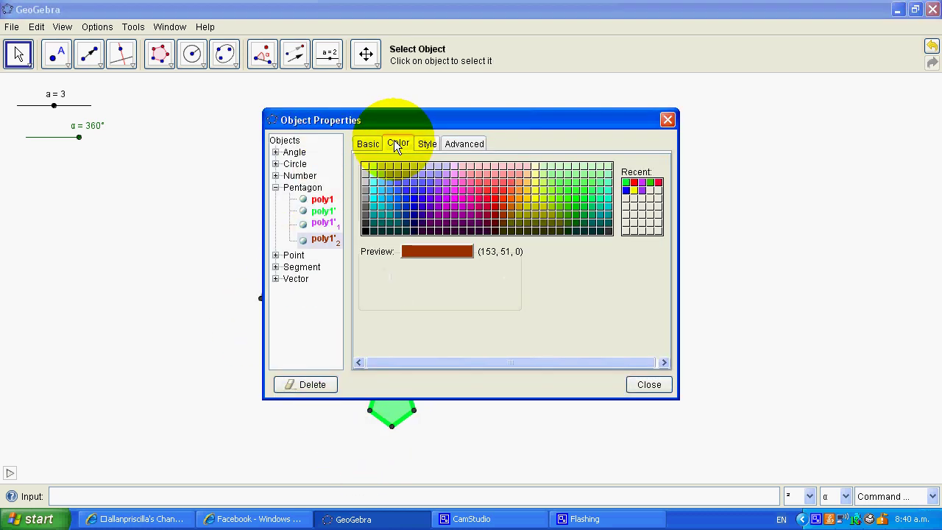
click(424, 187)
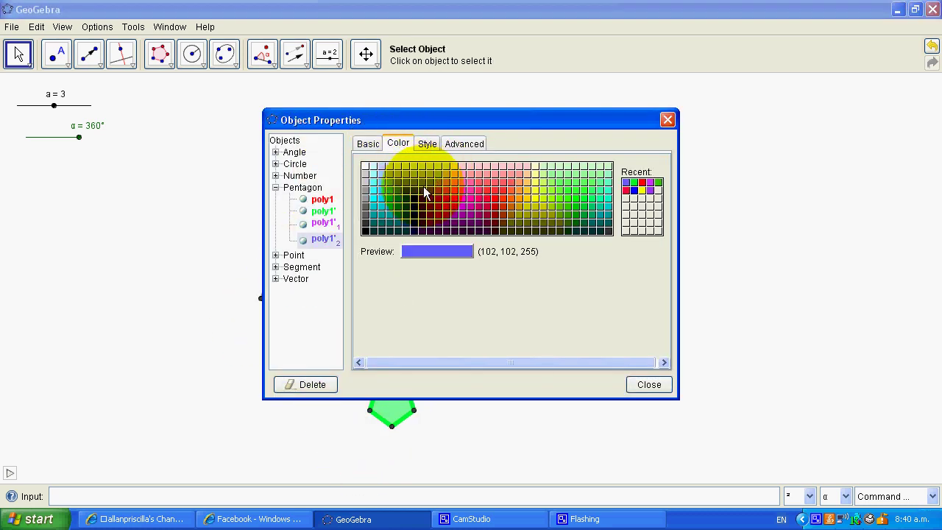
click(427, 145)
click(512, 236)
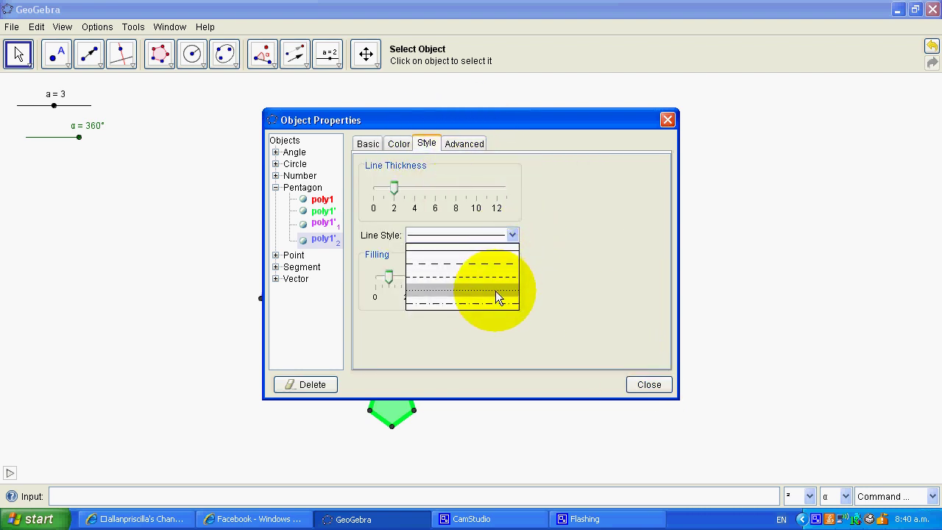
click(495, 292)
drag(389, 278, 442, 278)
click(639, 383)
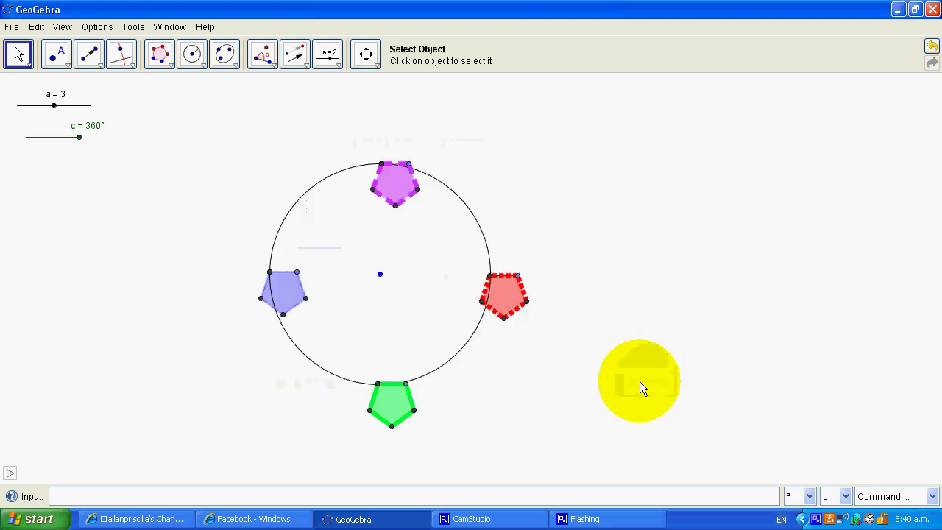
Give circle c a black dash-dot outline of thickness about 10 with fill about 25.
right_click(467, 205)
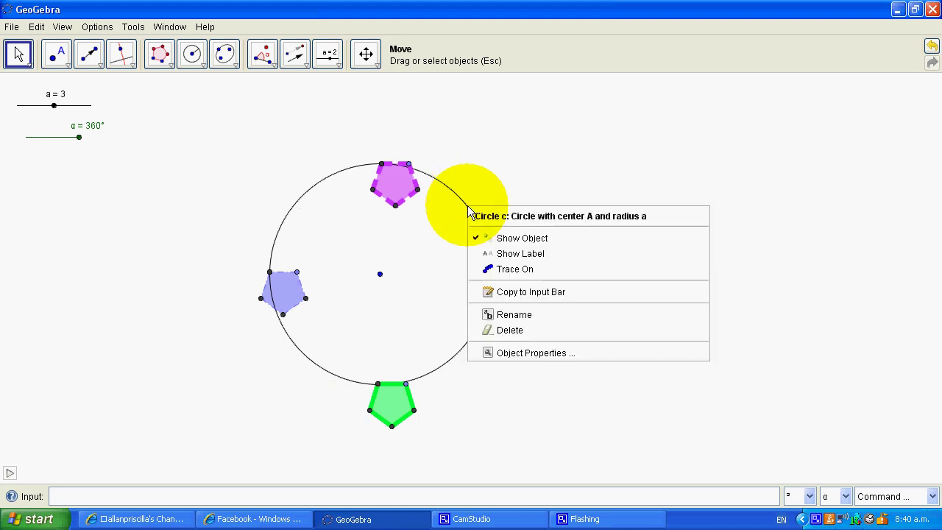
click(572, 351)
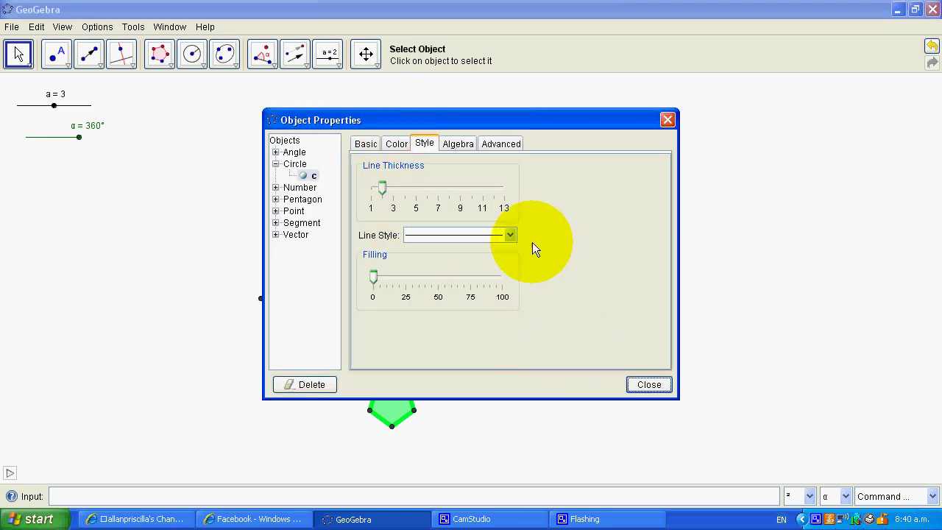
click(510, 235)
click(487, 302)
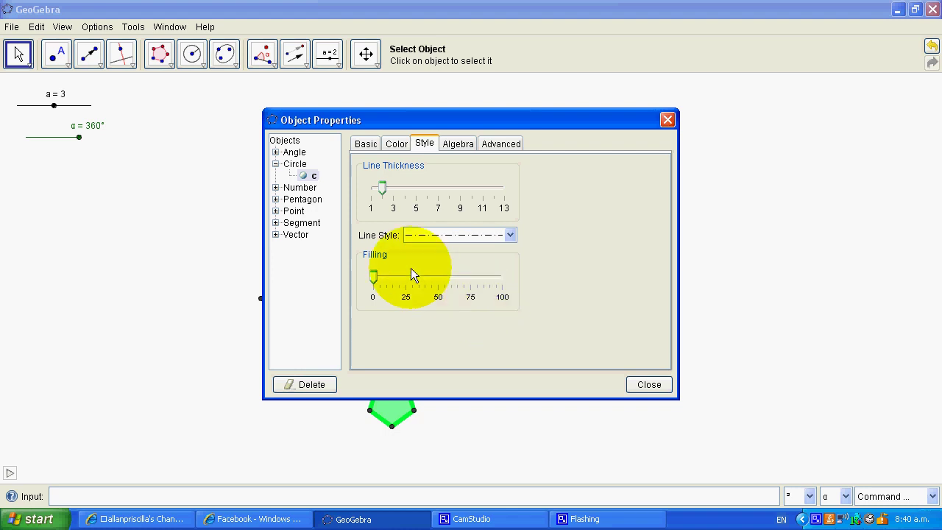
drag(373, 276, 413, 280)
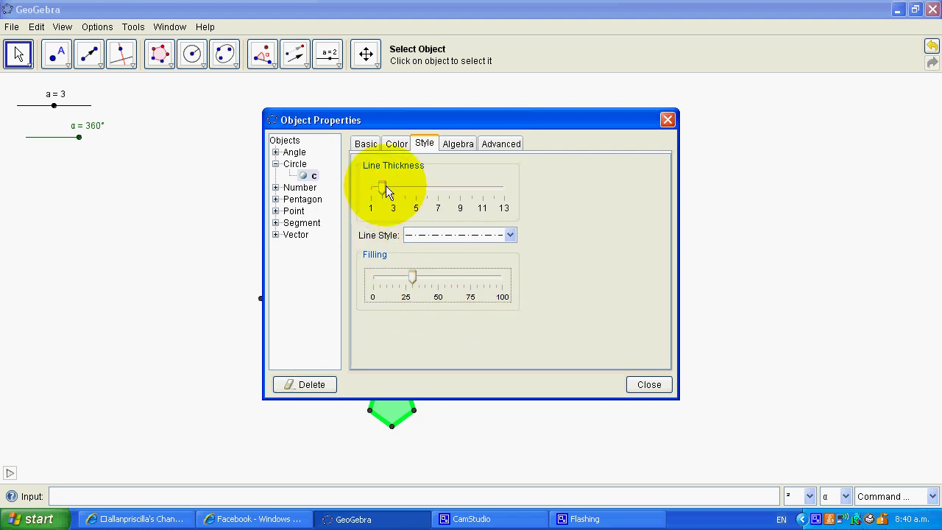
drag(385, 186, 475, 206)
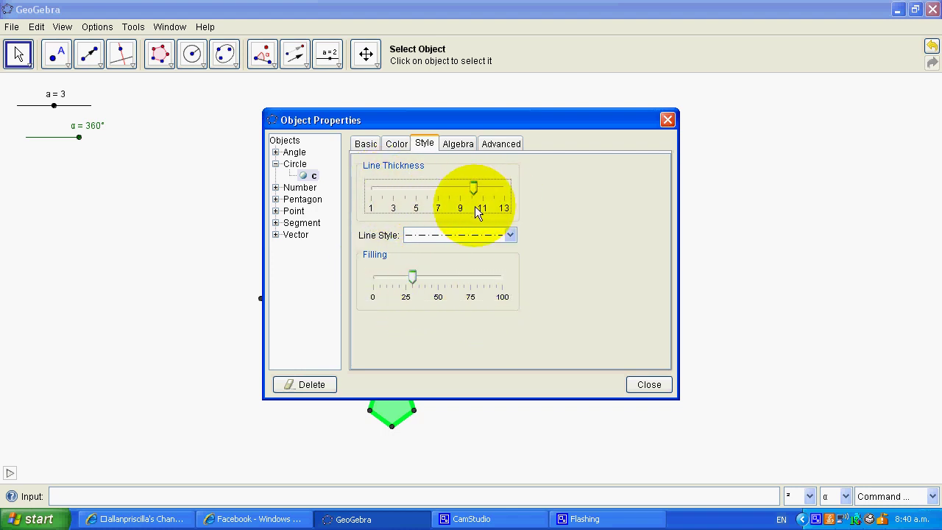
click(396, 144)
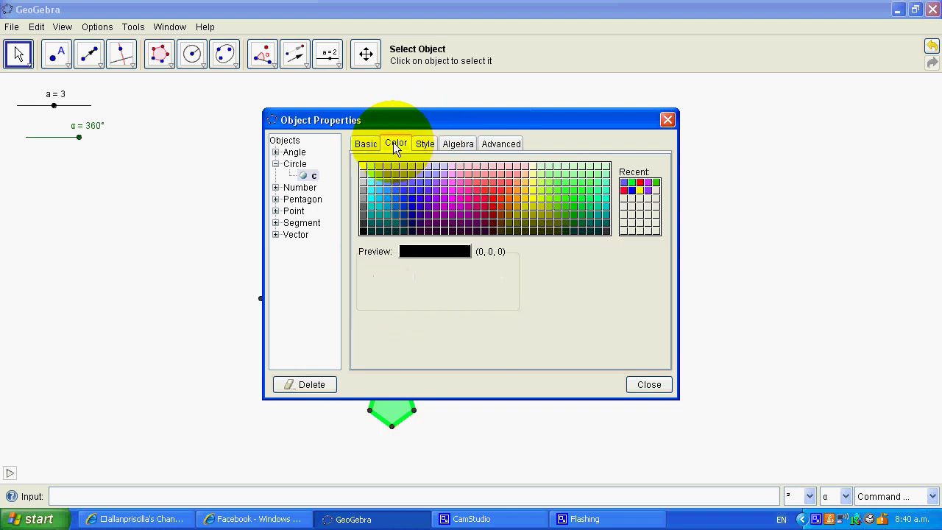
click(367, 232)
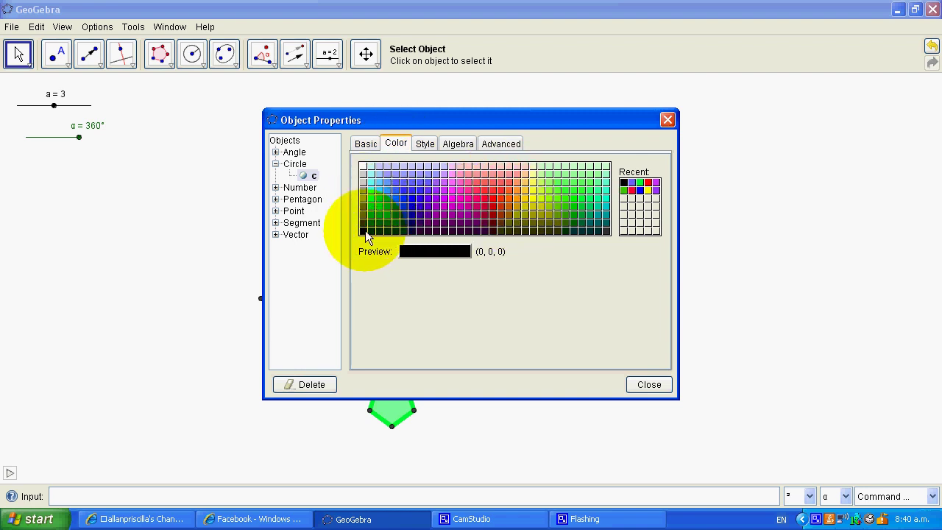
click(650, 385)
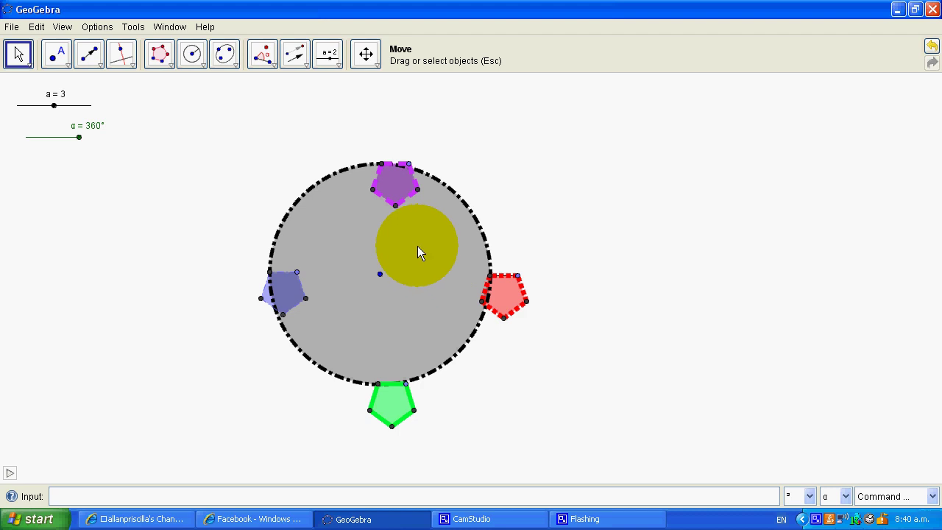
Set the circle's Filling to 0 so it has no shading.
right_click(418, 247)
click(479, 390)
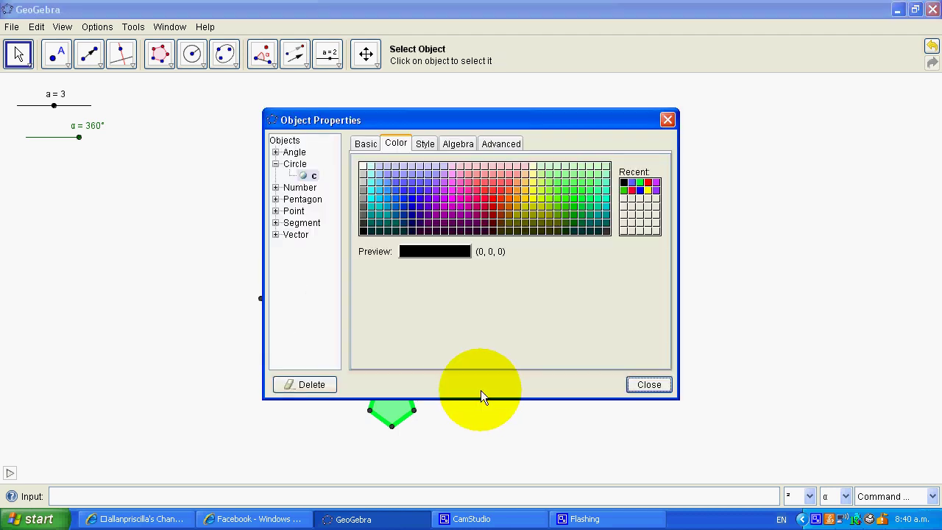
click(423, 143)
drag(413, 276, 382, 291)
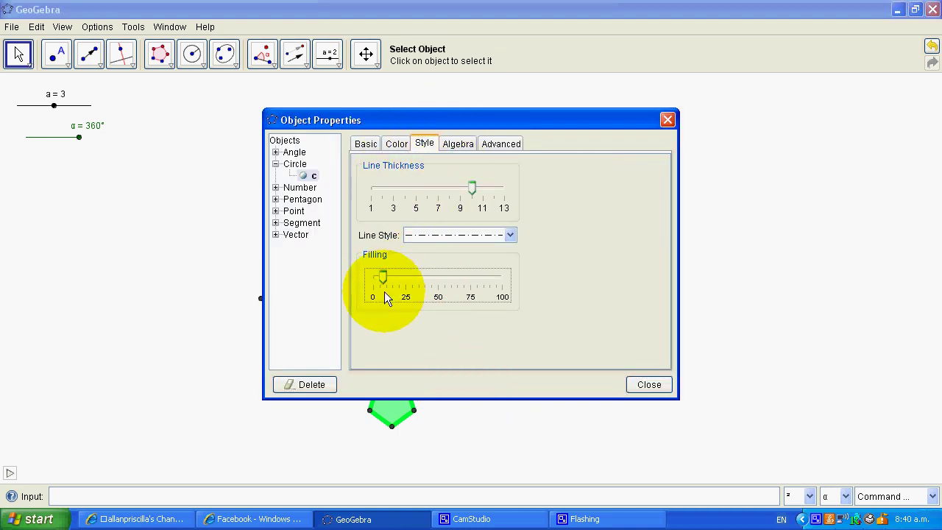
click(657, 384)
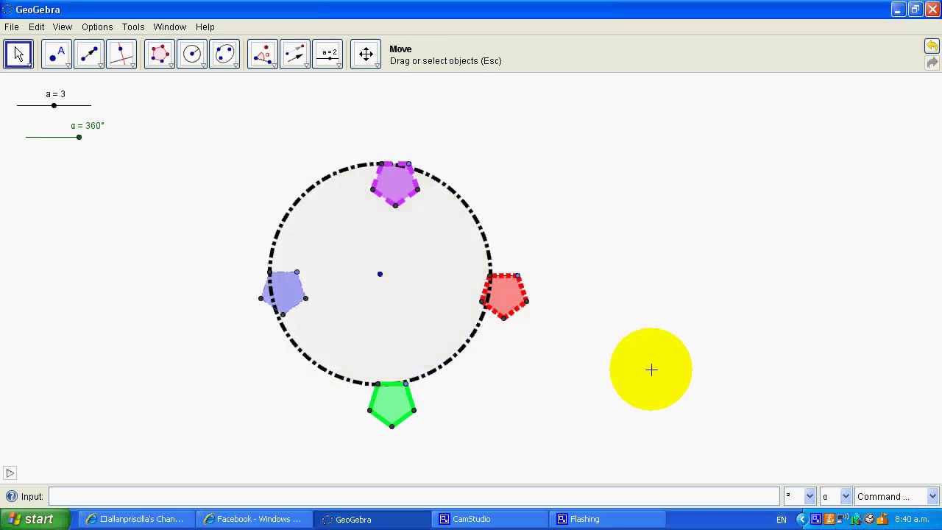
Turn on animation for angle α to rotate the pentagons.
right_click(445, 251)
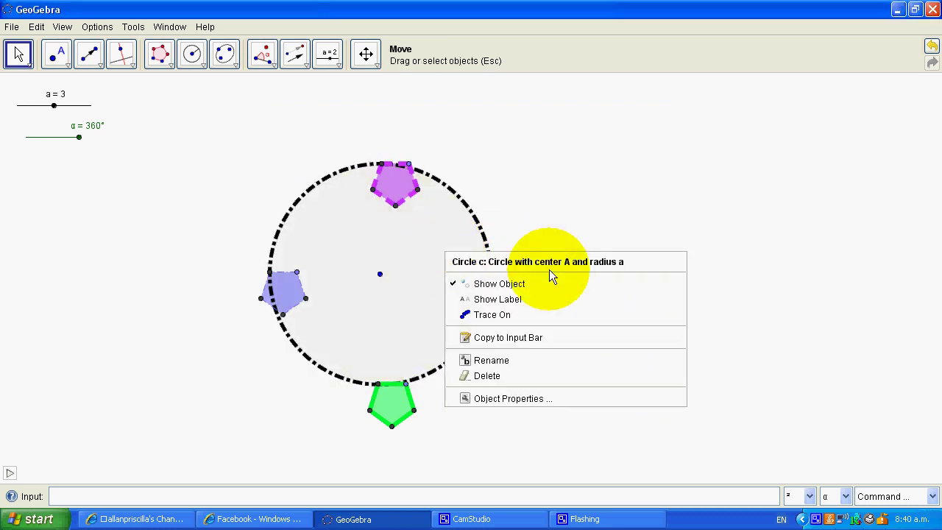
click(527, 185)
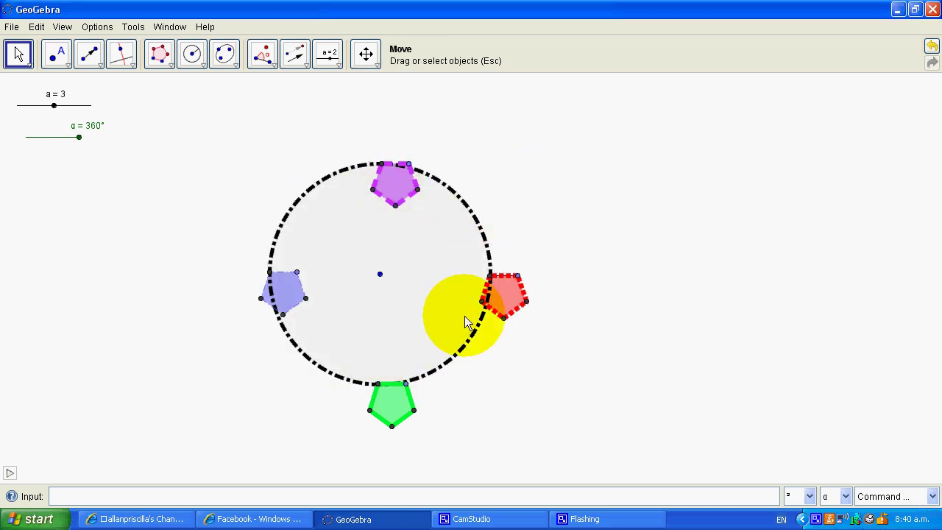
right_click(63, 137)
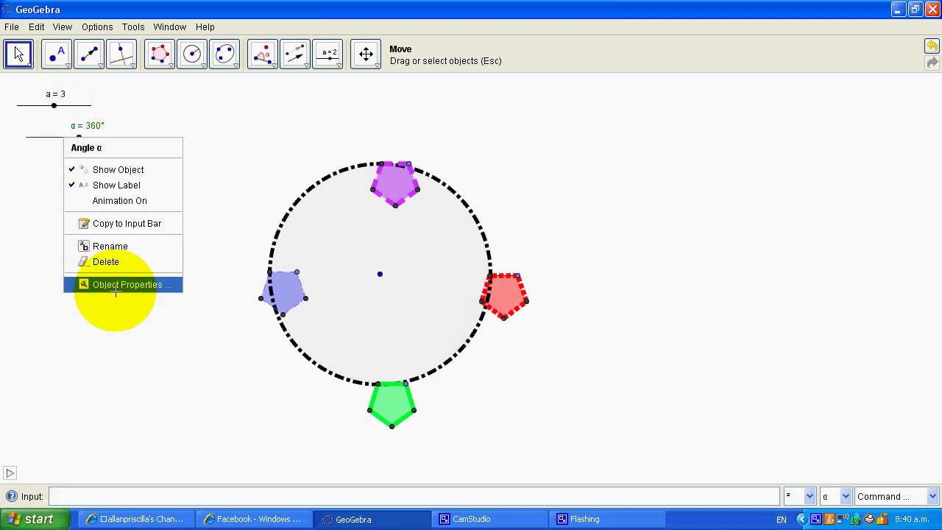
click(120, 201)
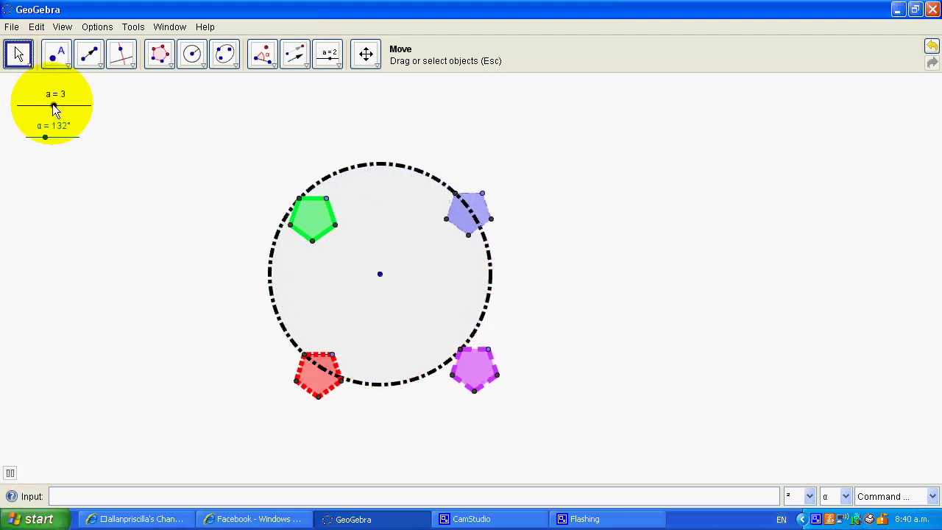
Let the pentagons rotate, then pause the animation at 343°.
mouse_move(56, 108)
mouse_down()
mouse_move(86, 109)
mouse_move(27, 99)
mouse_move(67, 98)
mouse_move(59, 98)
mouse_up()
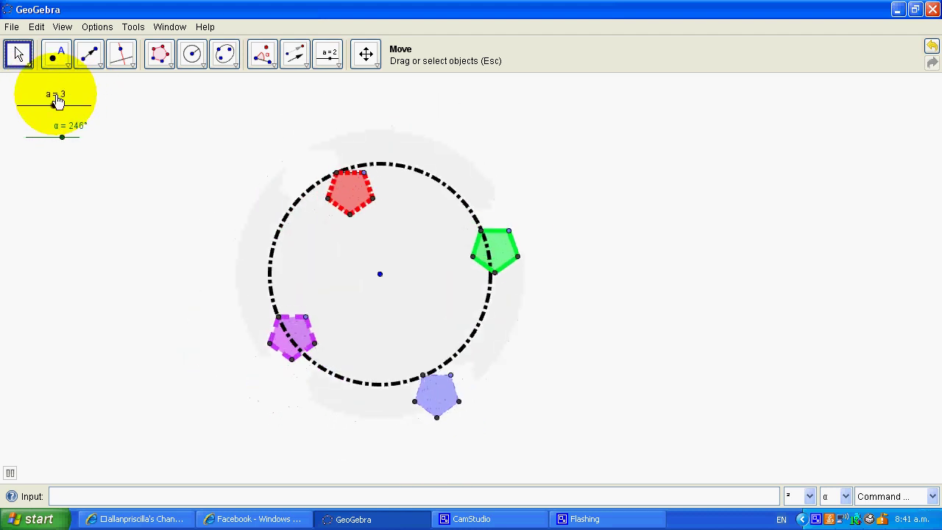
click(10, 472)
click(134, 69)
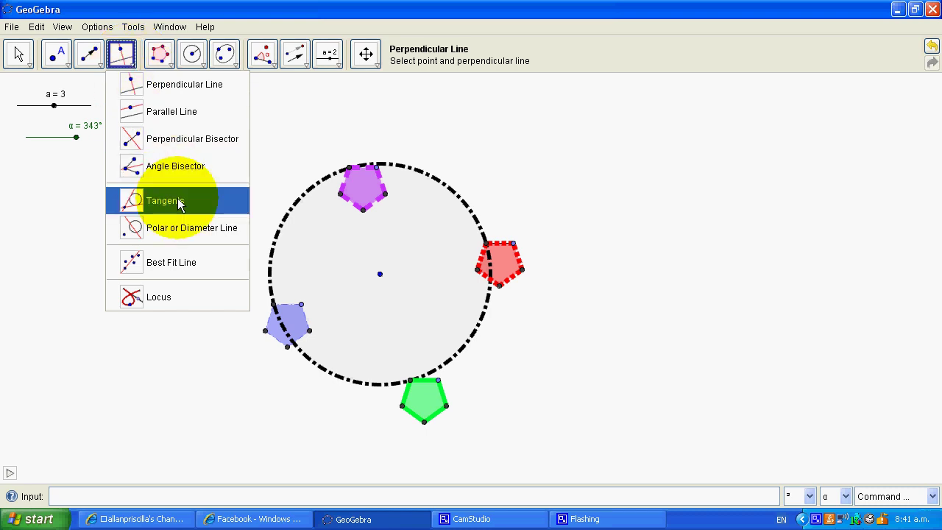
Place point I left of the circle and draw segments from it to the top, blue, green and red pentagons.
mouse_move(98, 55)
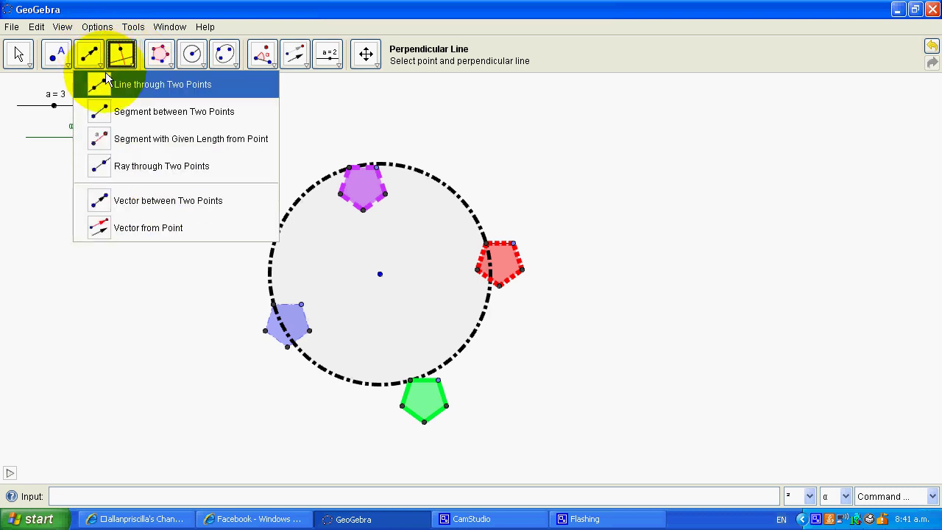
click(149, 117)
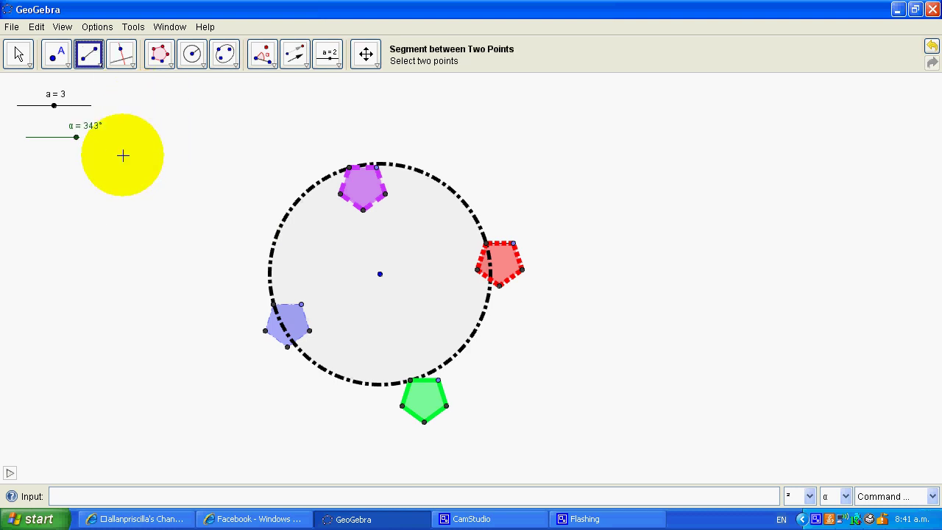
click(71, 281)
click(349, 167)
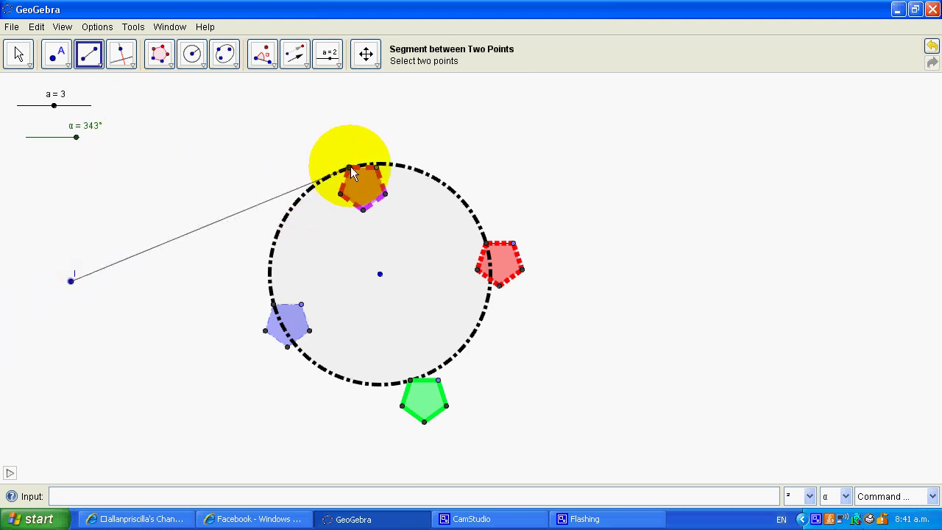
click(71, 280)
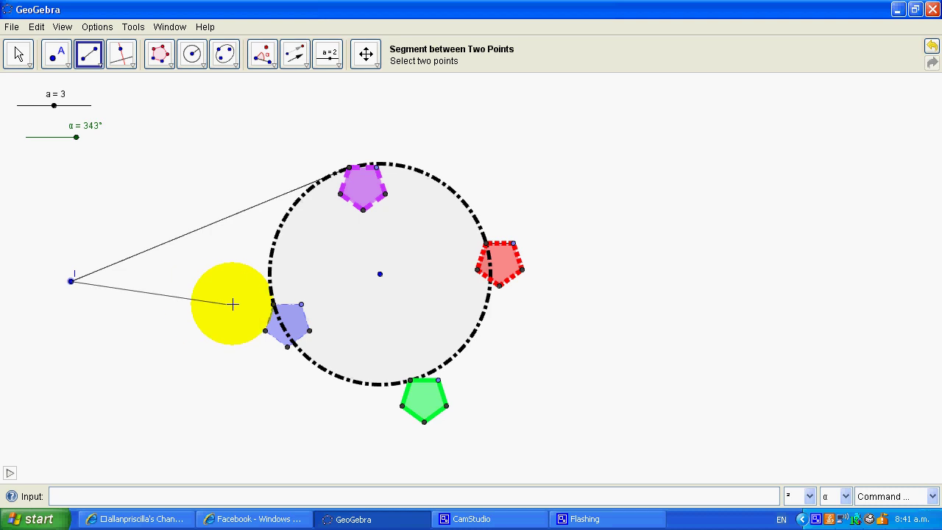
click(273, 303)
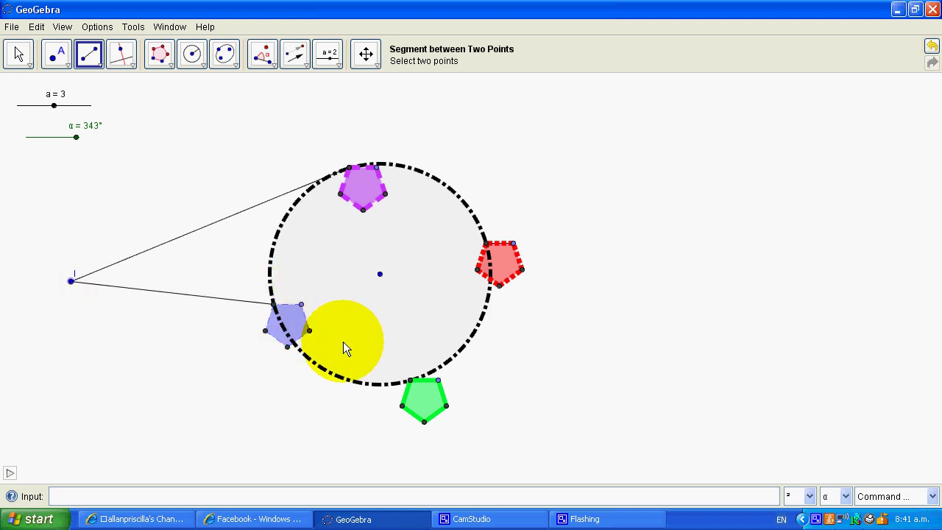
click(71, 281)
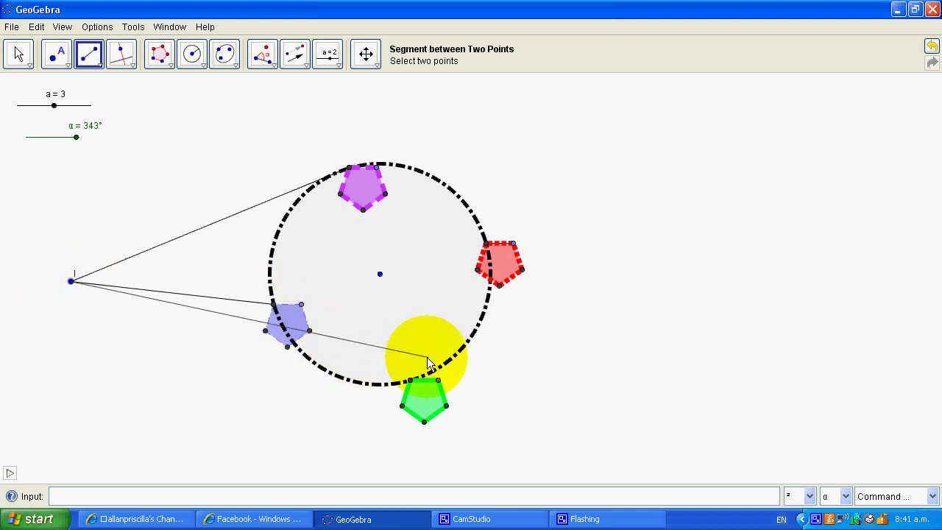
click(410, 381)
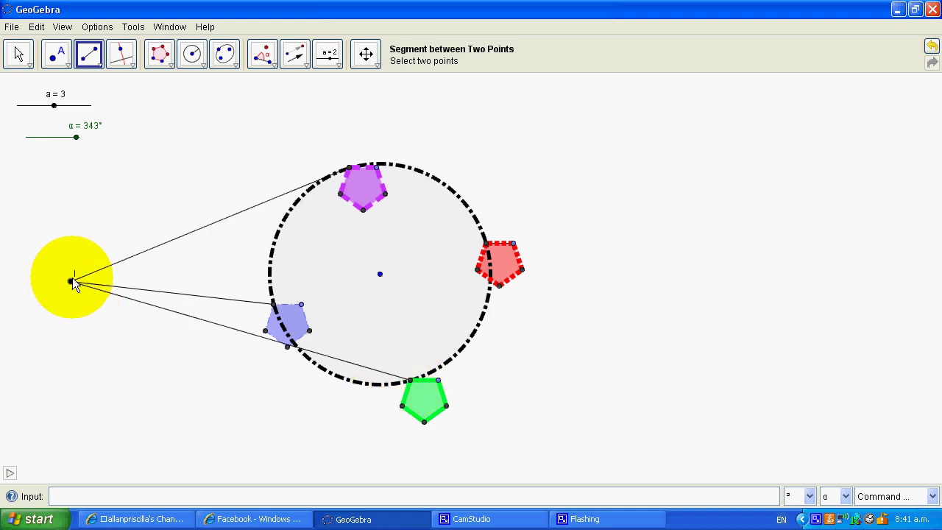
click(71, 281)
click(485, 243)
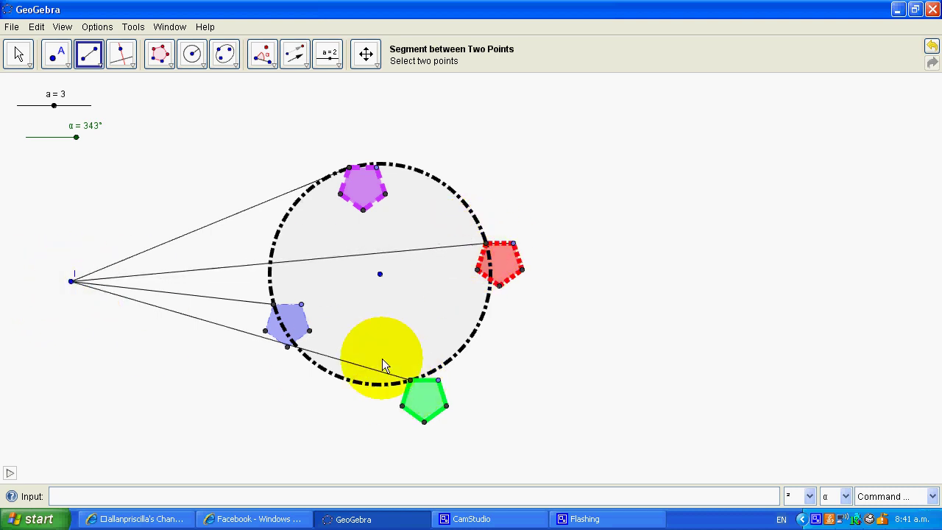
Resume the rotation animation and drag point I up to the upper left of the circle.
click(9, 474)
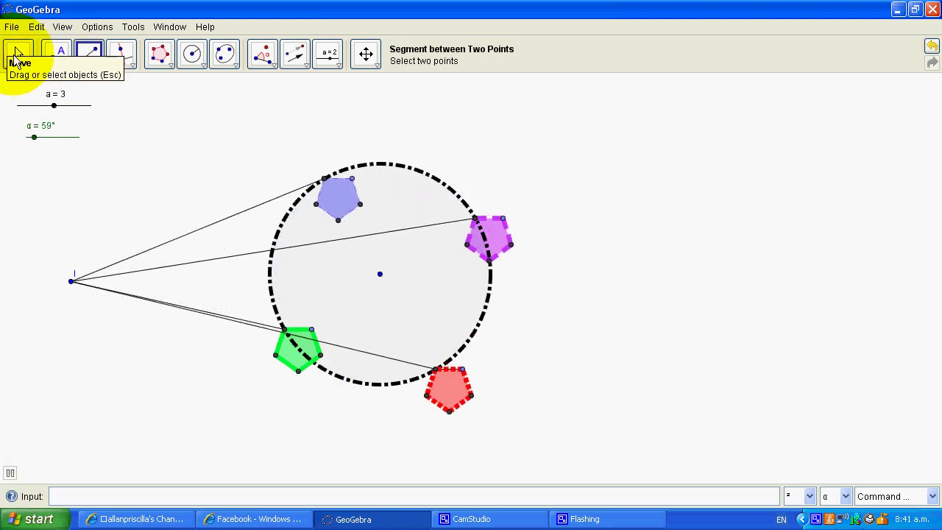
click(18, 53)
drag(70, 281, 76, 201)
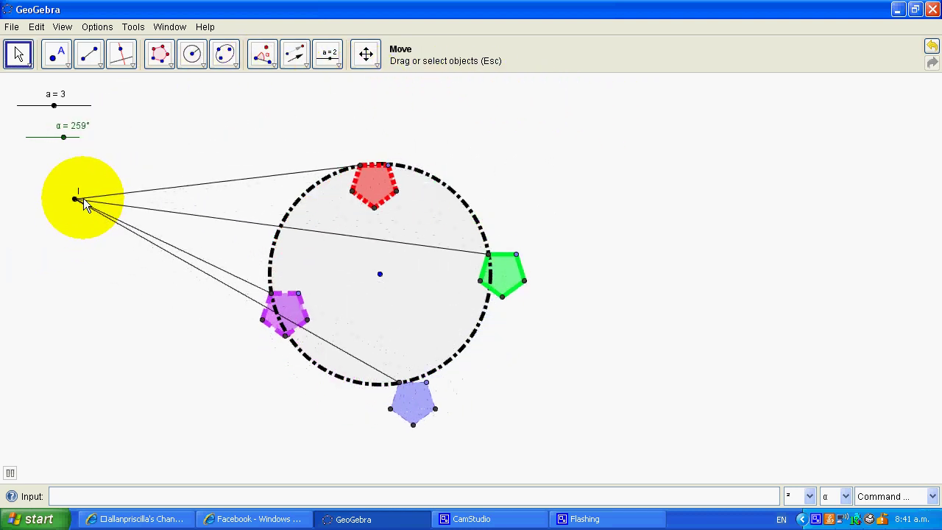
Draw a triangle of segments from the circle's centre to new points J and K.
click(92, 54)
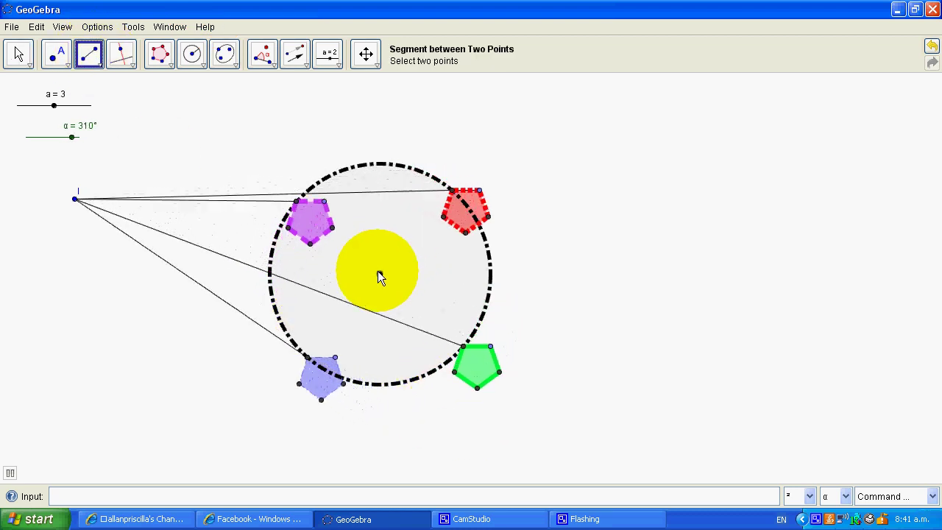
click(380, 273)
click(175, 446)
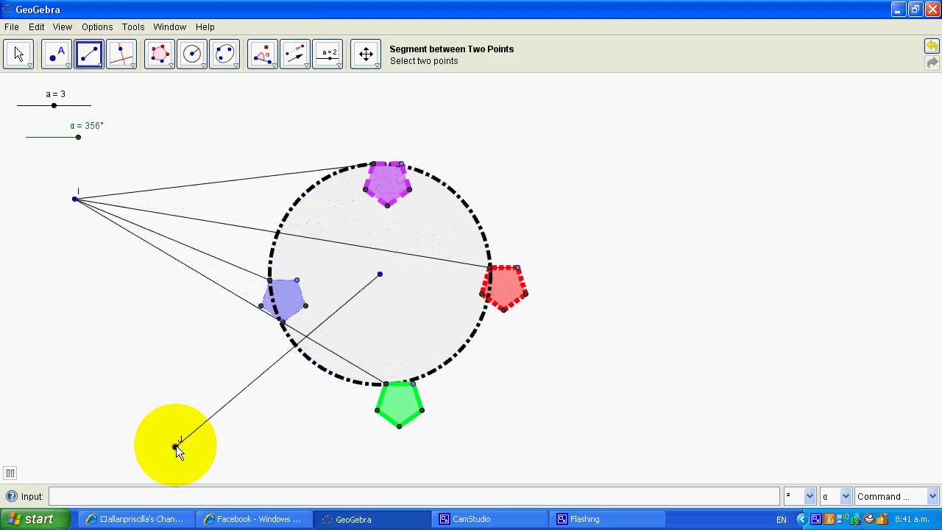
click(176, 446)
click(587, 453)
click(586, 453)
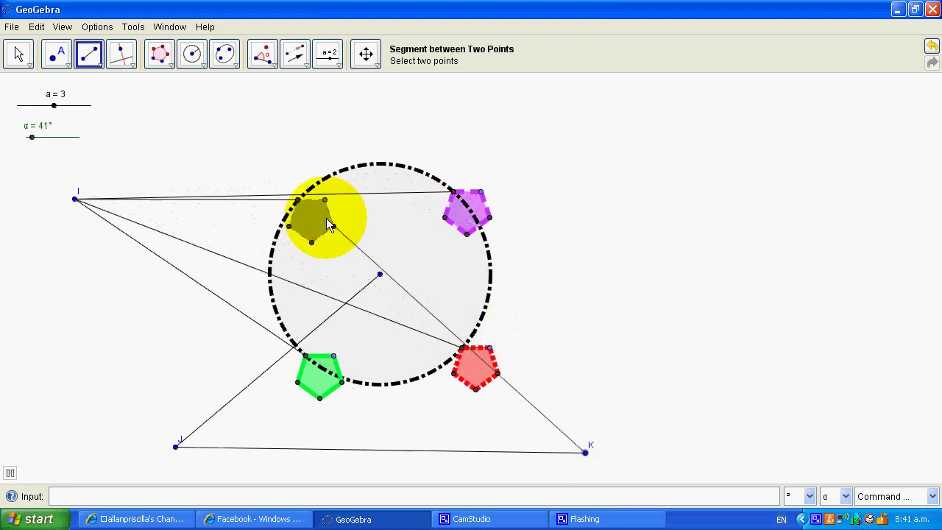
click(379, 274)
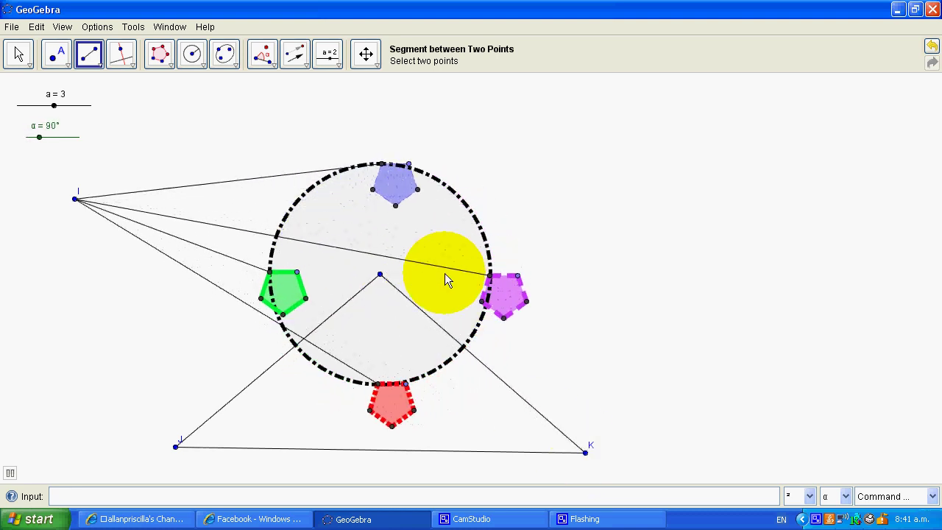